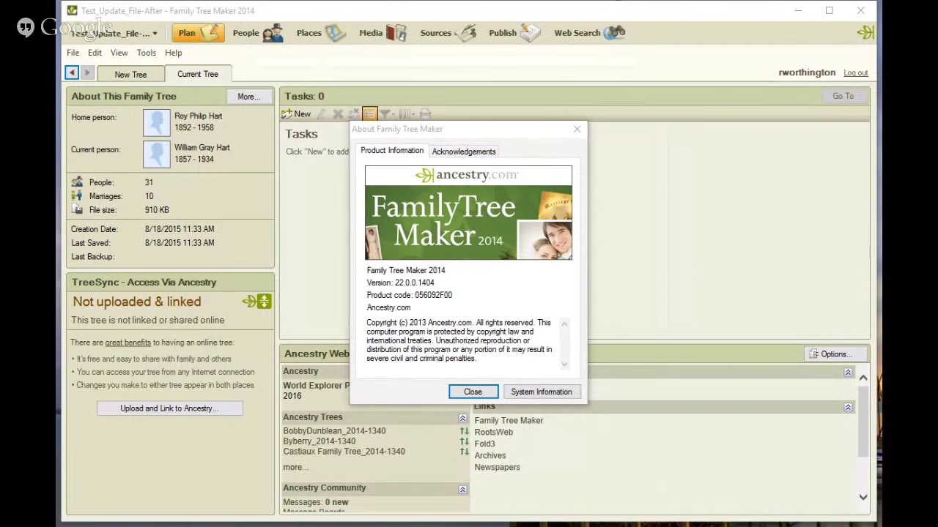
Close the program information and show the family tree in the People workspace with the home person's father.
left_click(470, 395)
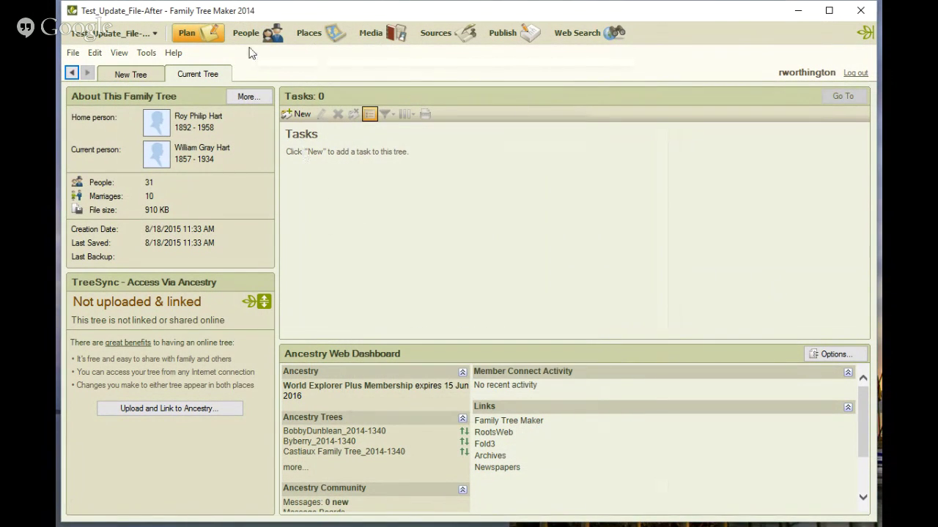
left_click(246, 37)
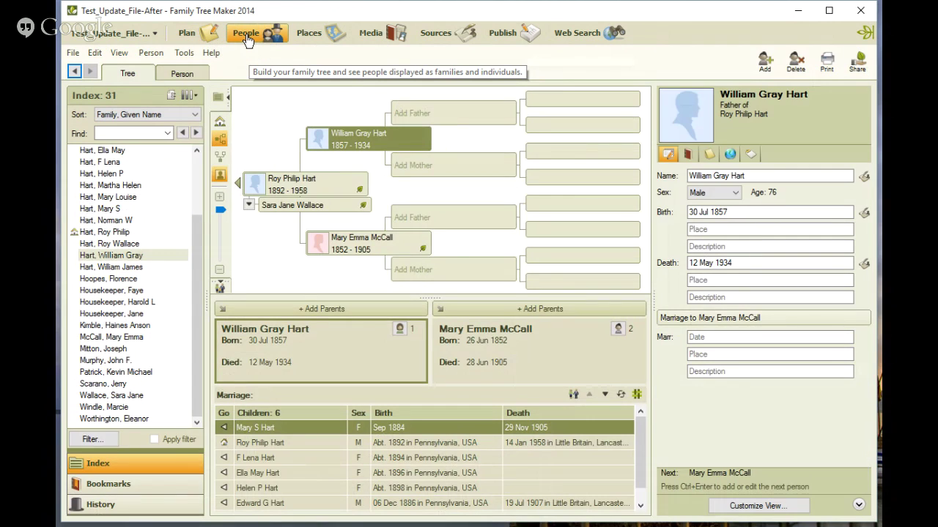
mouse_move(375, 147)
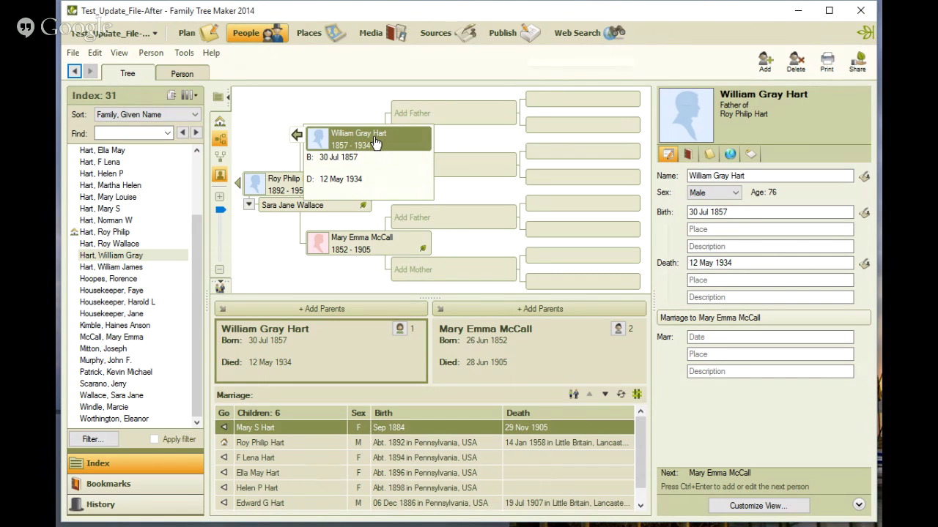
Review the father's 1900 United States Federal Census record in Web Search, from the personal details to the source citation.
left_click(578, 37)
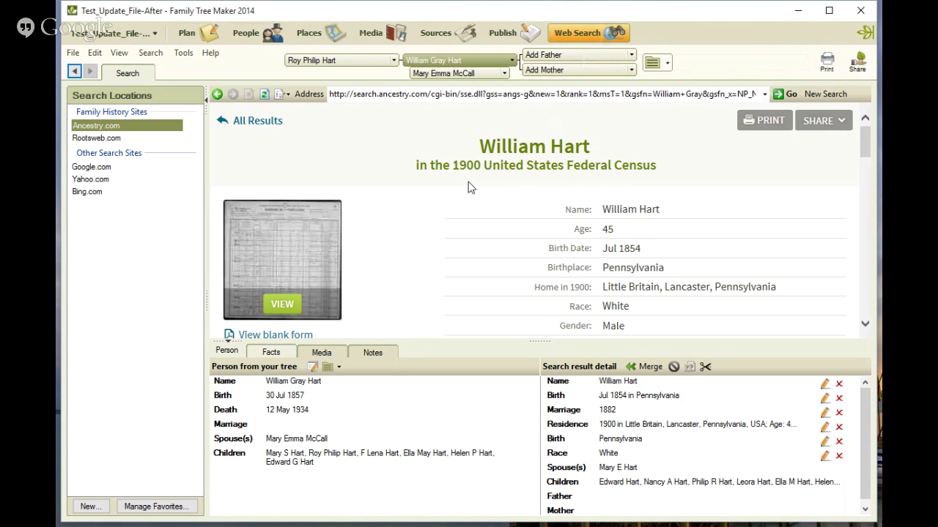
scroll(469, 188, "down", 5)
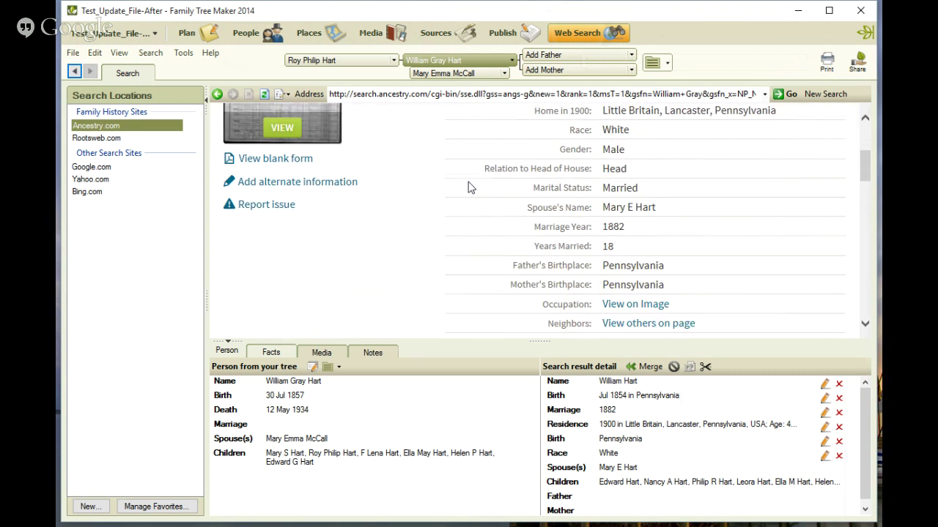
scroll(469, 188, "down", 4)
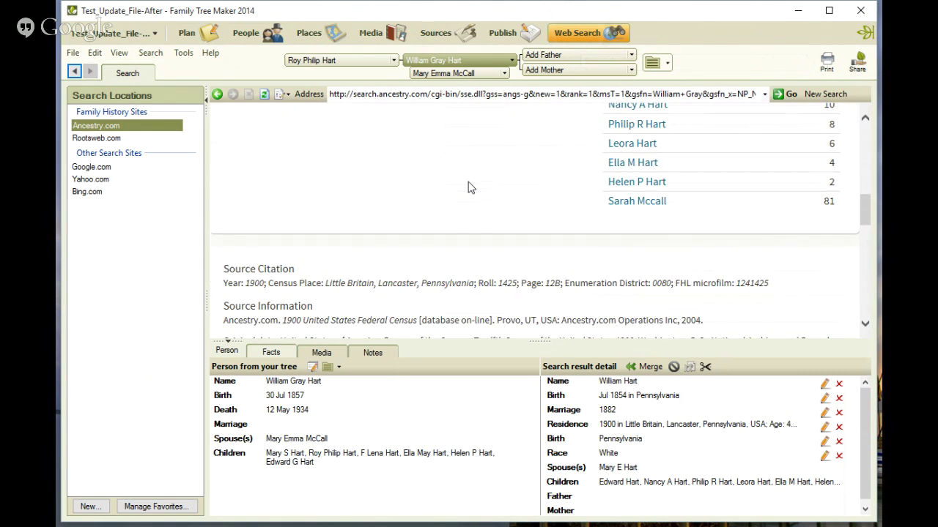
scroll(469, 188, "up", 2)
scroll(469, 188, "up", 6)
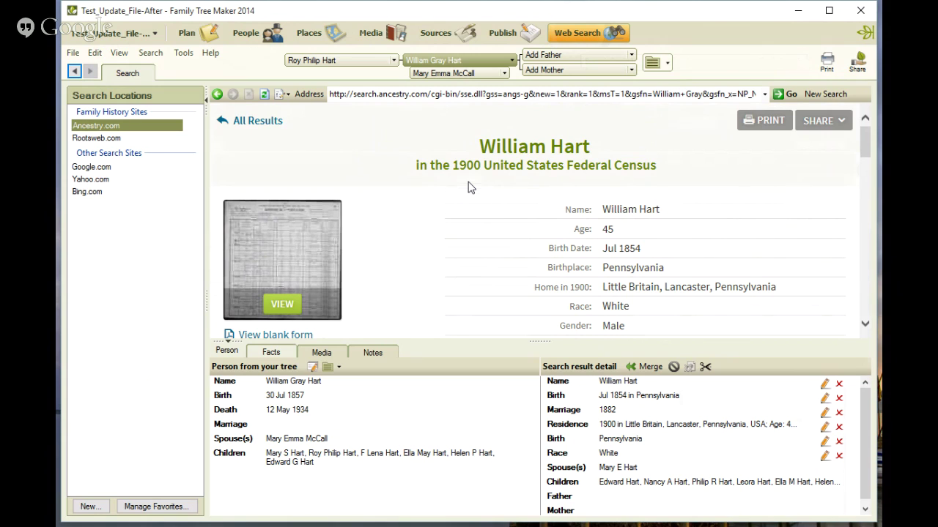
Start merging the 1900 census record into the tree and set the web record's name to Alternate for the individual.
left_click(650, 367)
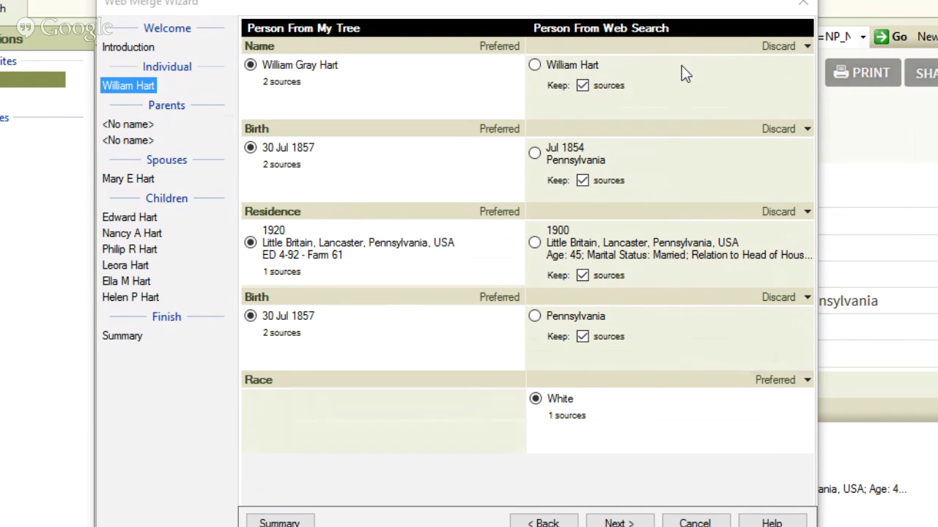
left_click(807, 45)
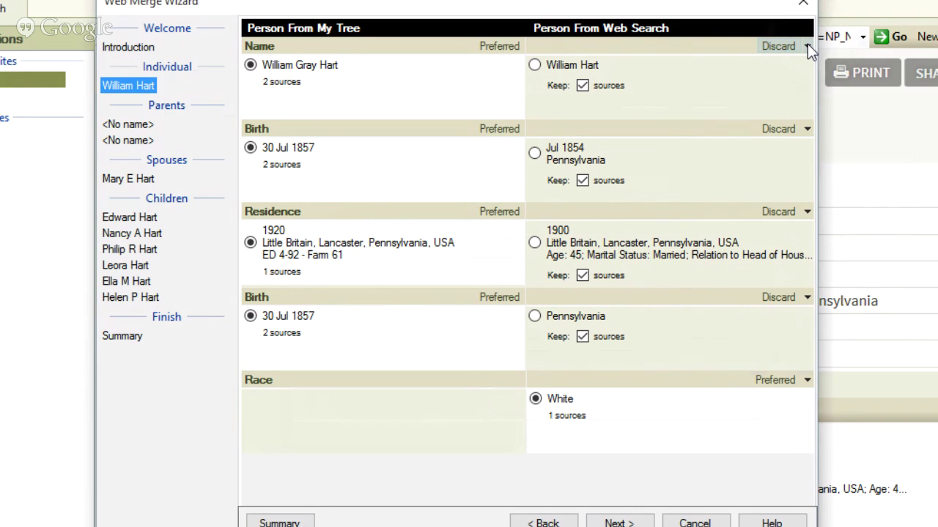
left_click(806, 46)
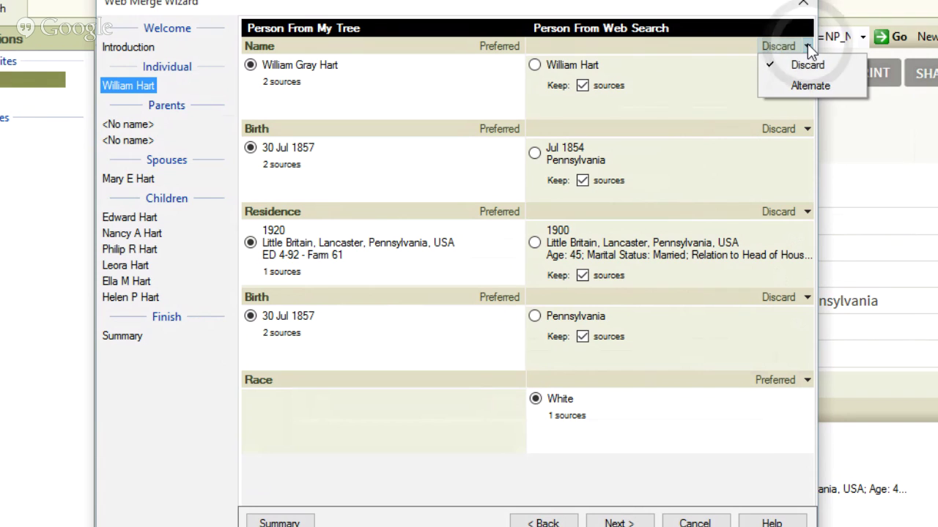
left_click(803, 87)
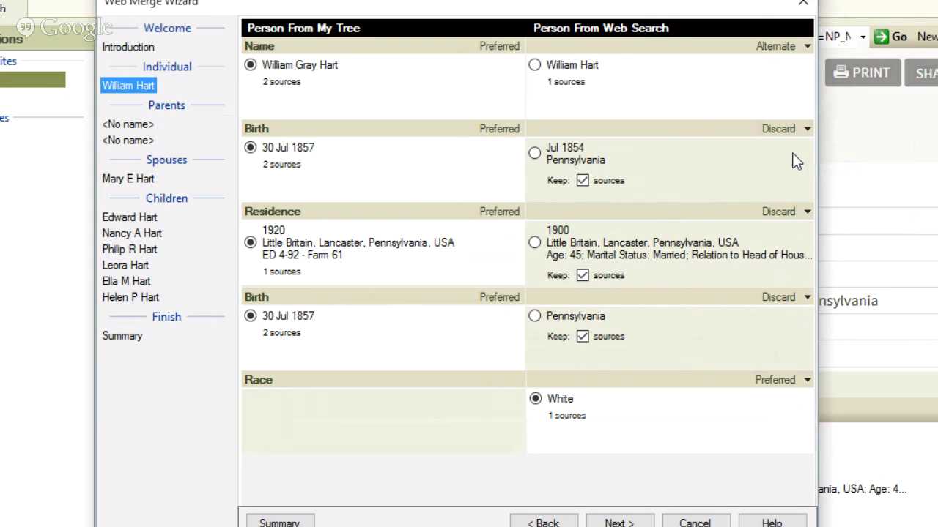
Keep the individual's birth fact from the tree as Preferred and set the web record's first birth fact to Alternate.
left_click(534, 153)
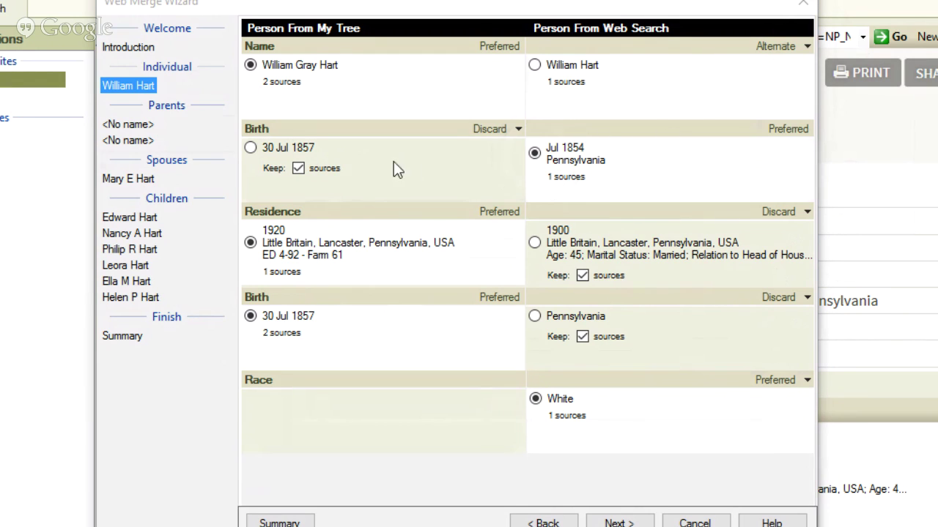
left_click(250, 148)
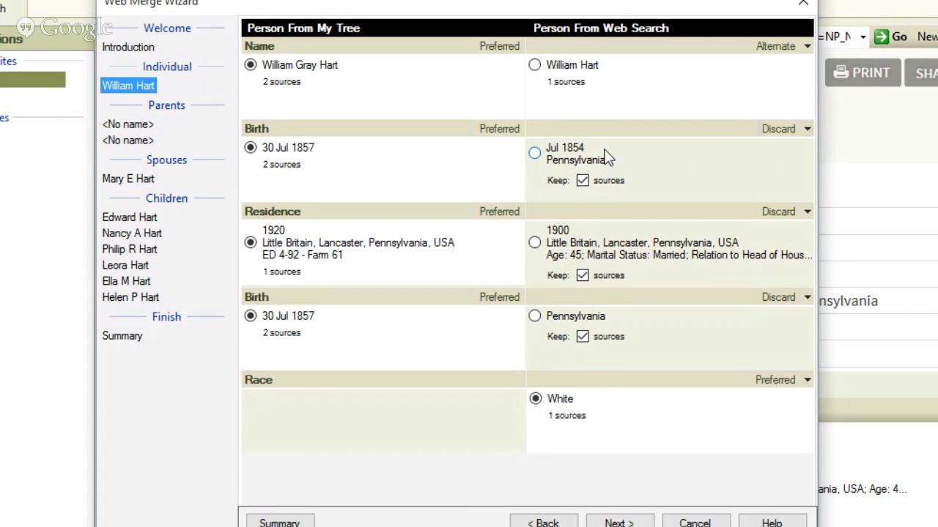
left_click(804, 132)
left_click(793, 166)
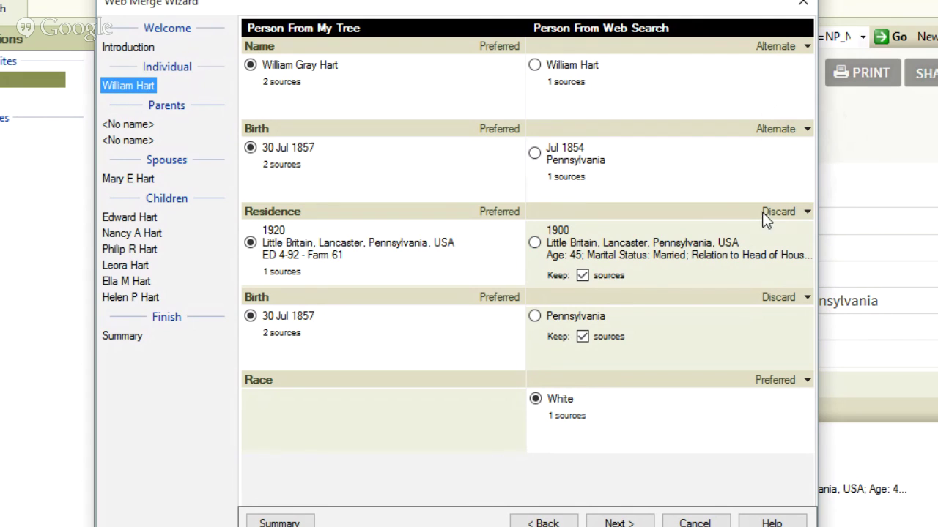
Set the individual's 1900 residence and Pennsylvania-only birth fact from the web record to Alternate, and proceed to the parents.
left_click(807, 214)
left_click(793, 249)
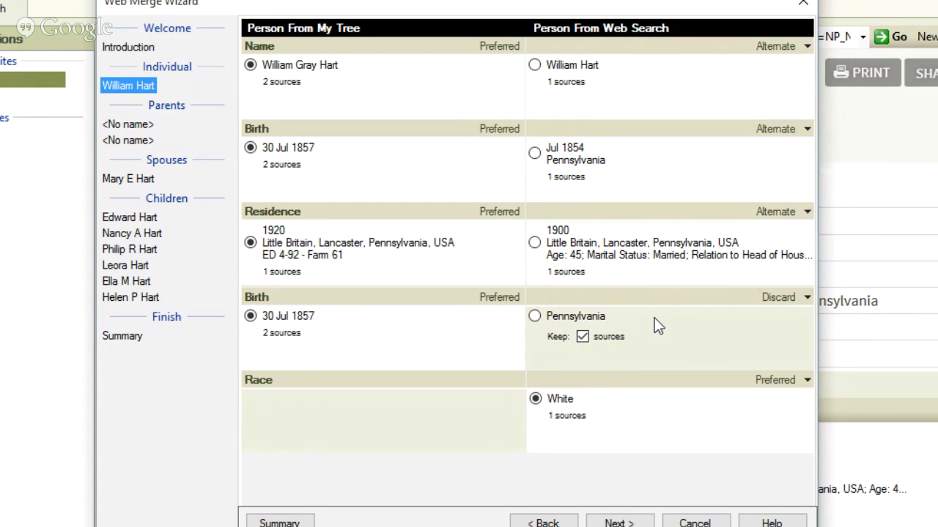
left_click(807, 299)
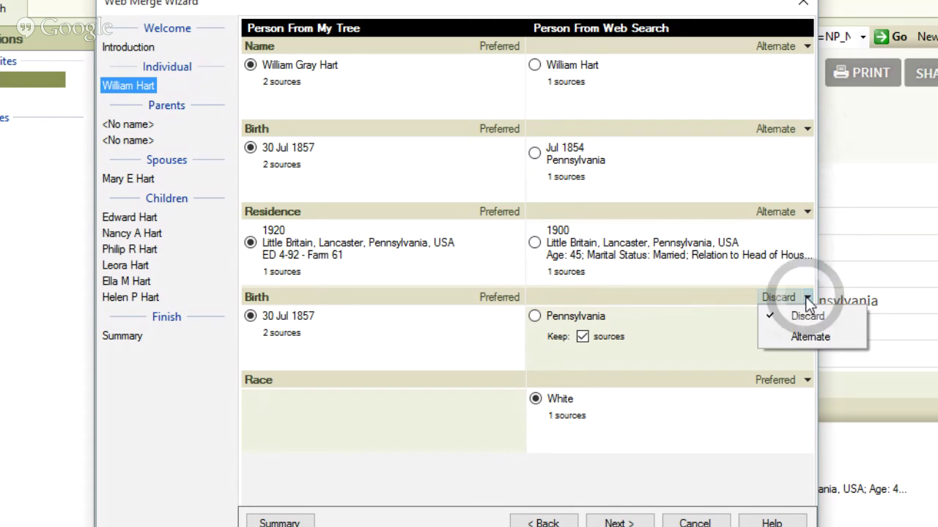
left_click(795, 333)
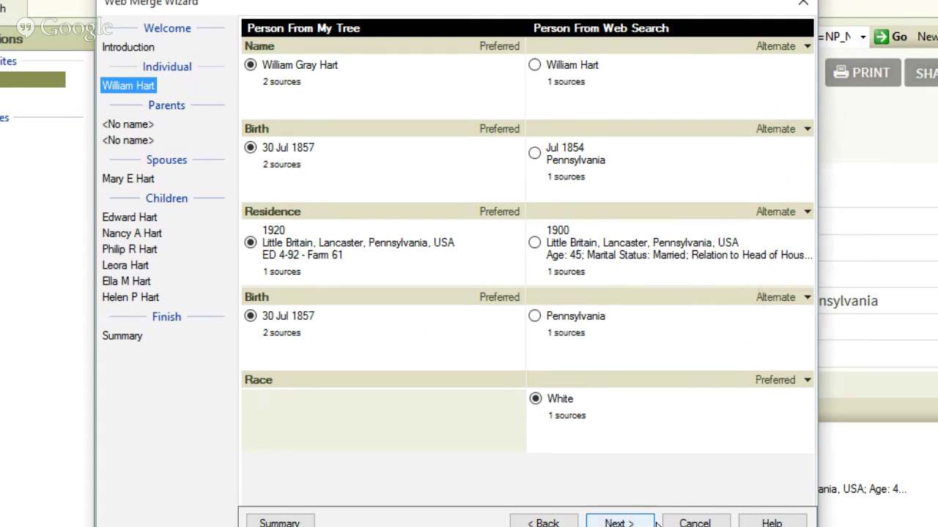
left_click(619, 520)
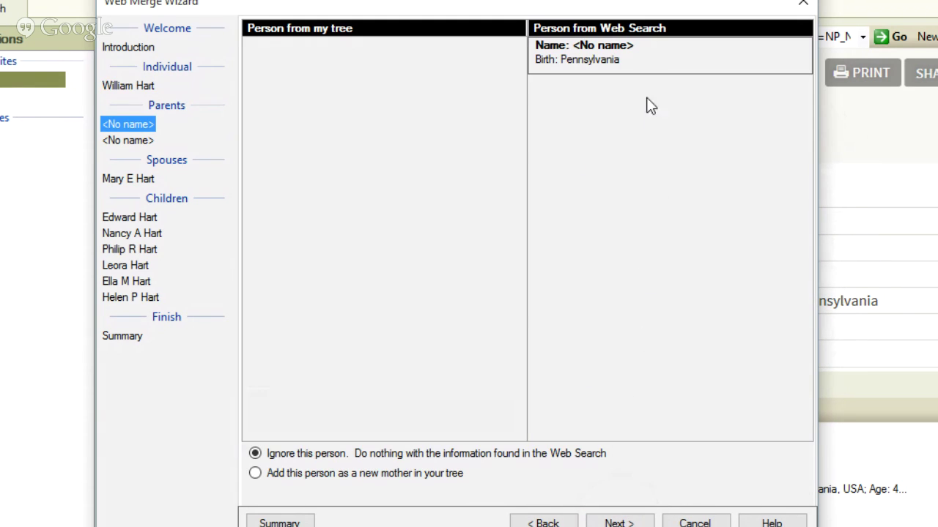
Add the two unnamed parents from the web record as a new mother and new father in the same new family.
left_click(255, 473)
left_click(619, 523)
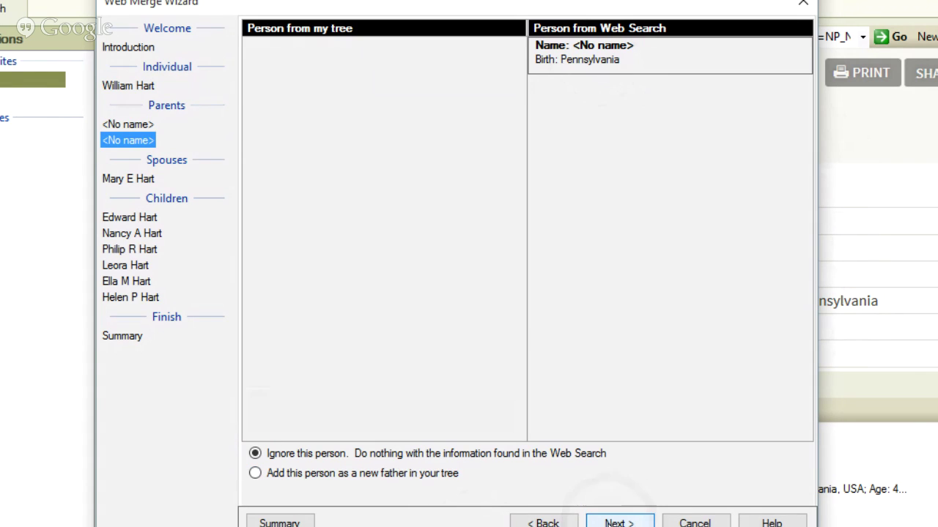
left_click(254, 473)
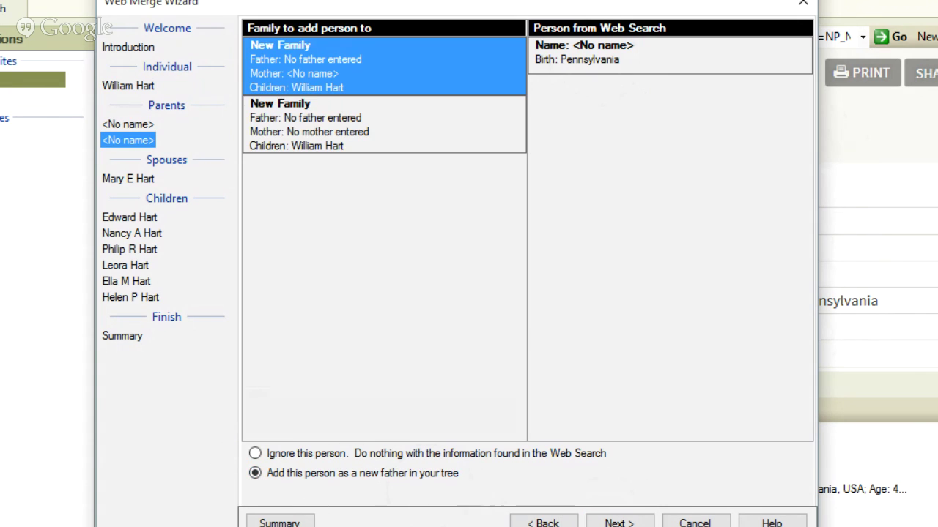
left_click(619, 523)
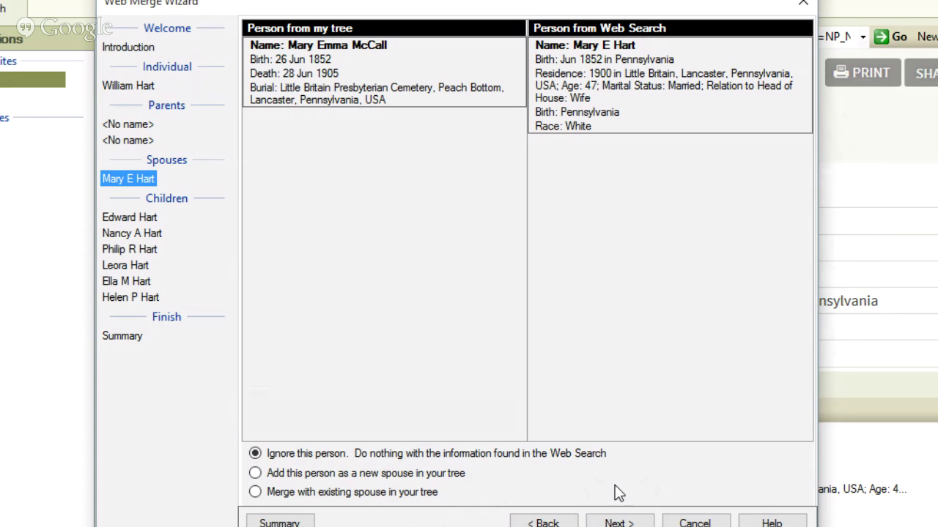
Merge the web record's wife with the existing spouse, setting her web name and first web birth fact to Alternate.
left_click(255, 493)
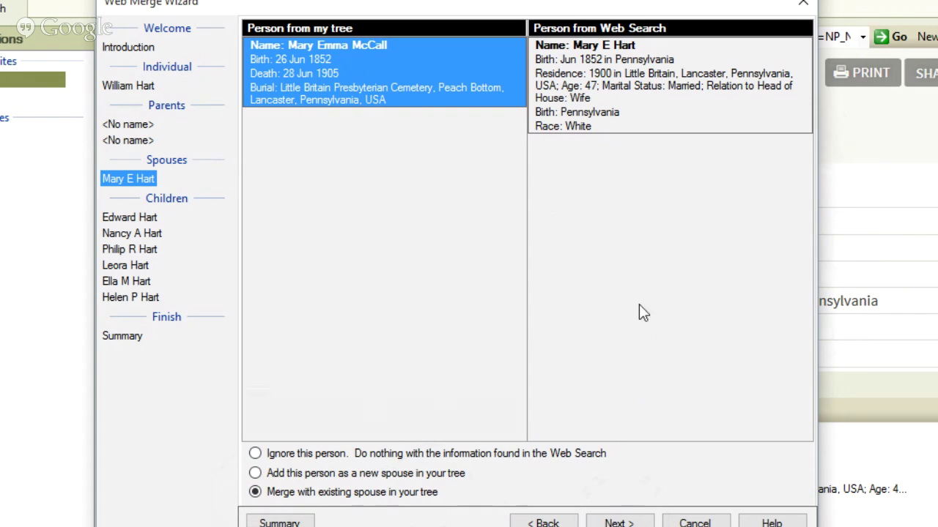
left_click(621, 523)
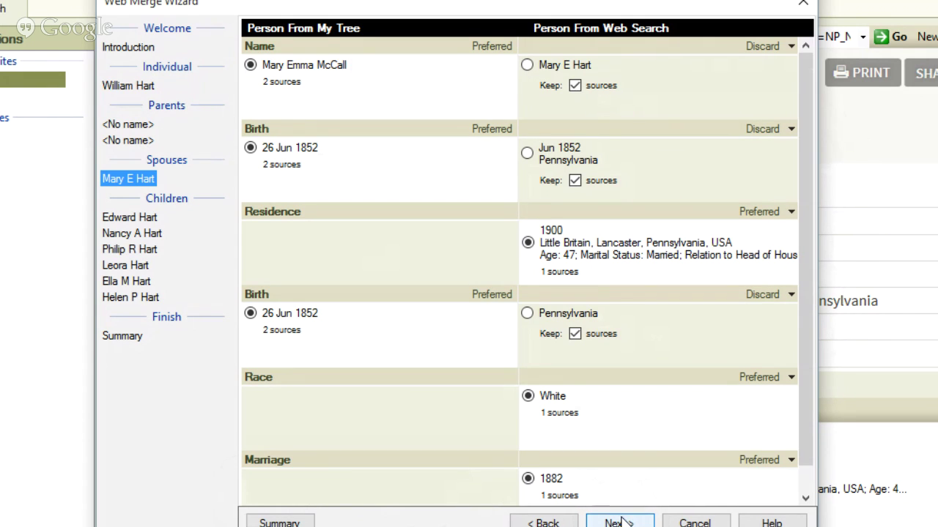
left_click(790, 46)
left_click(784, 87)
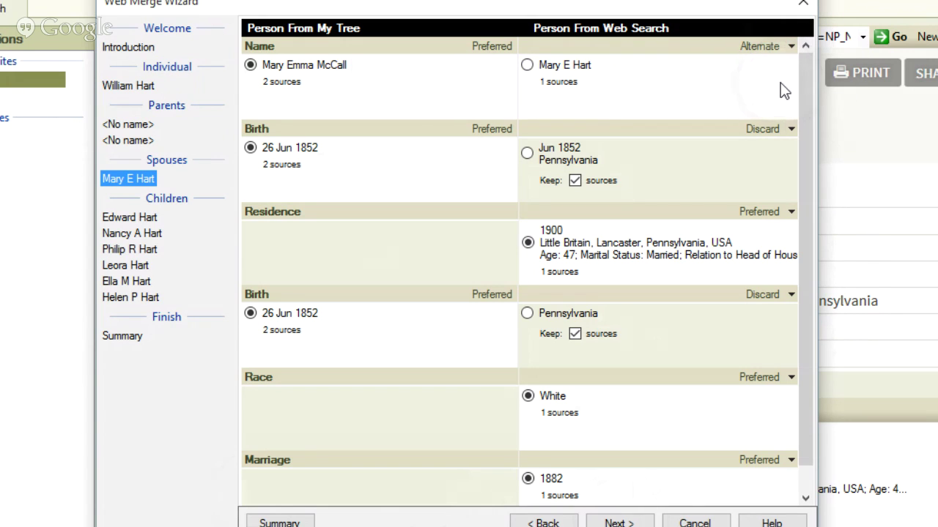
left_click(791, 129)
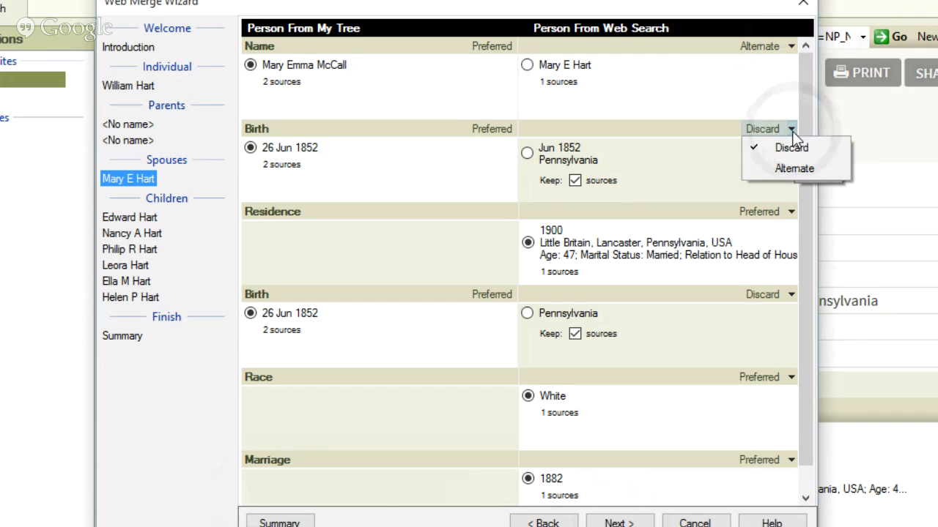
left_click(778, 172)
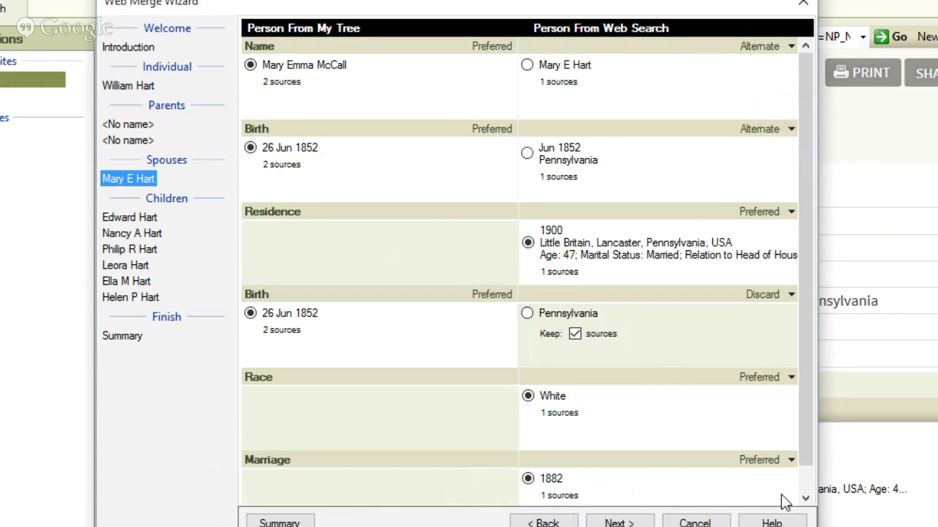
left_click(805, 498)
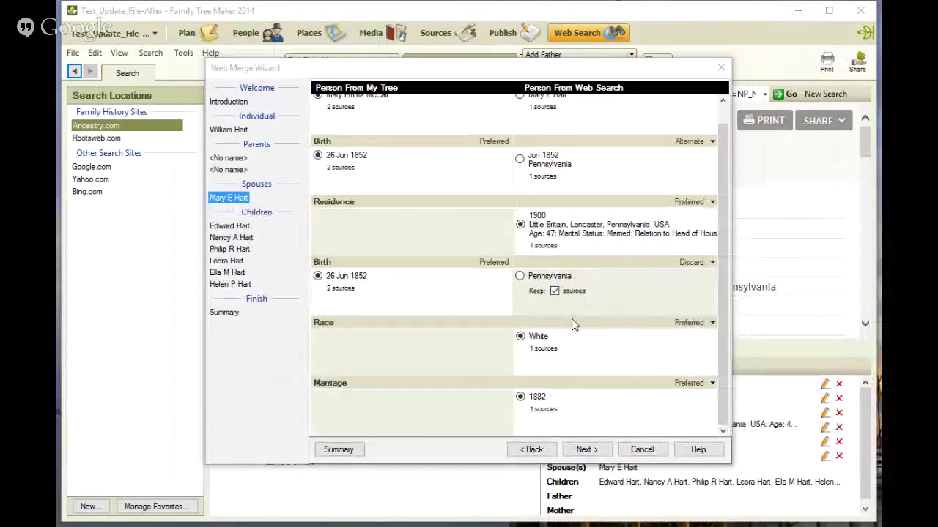
left_click(586, 449)
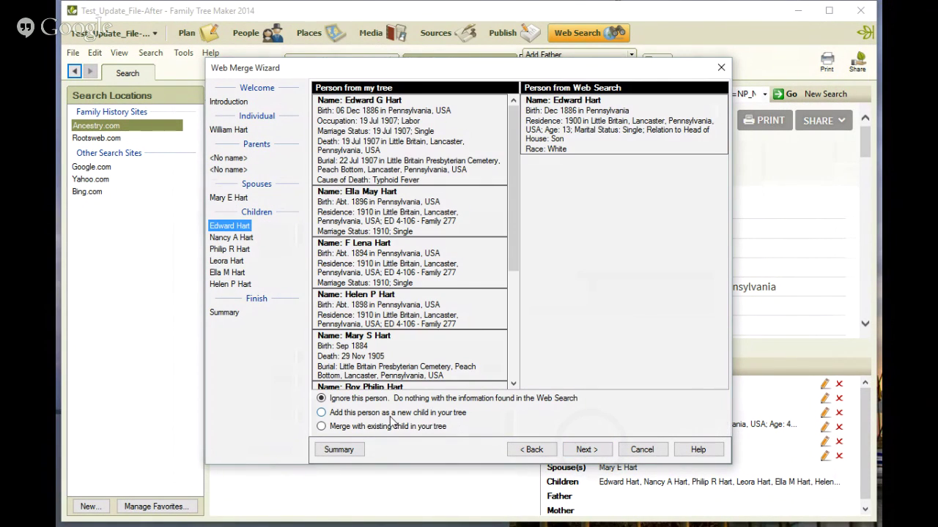
Merge the first listed child with the matching existing son, setting the web record's name and birth fact to Alternate.
left_click(321, 426)
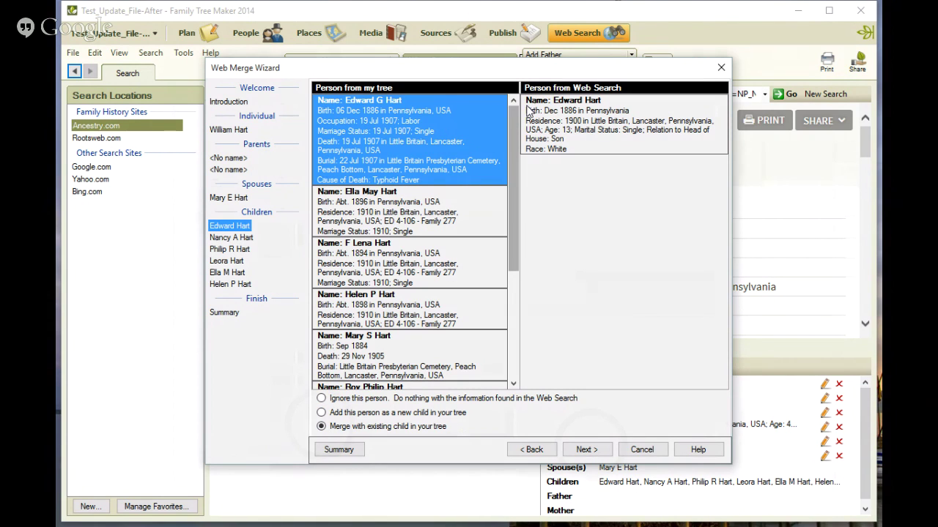
left_click(589, 449)
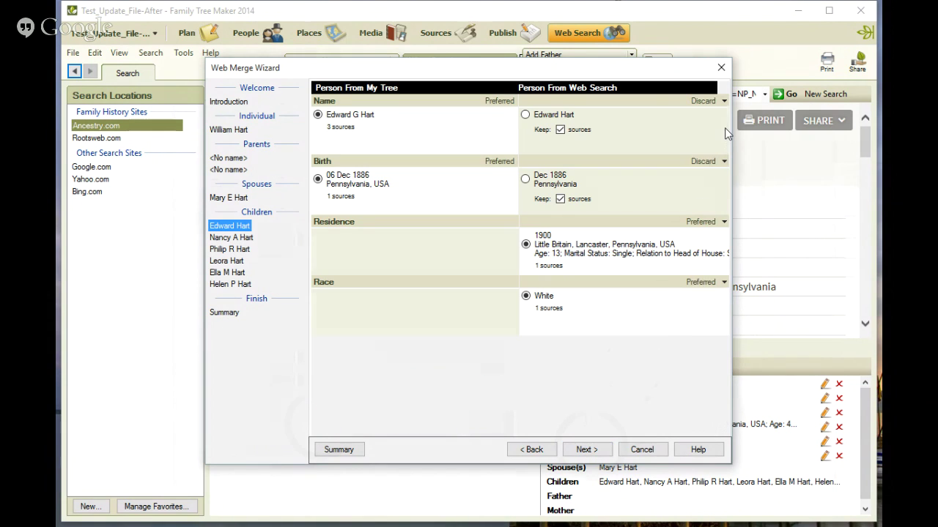
left_click(724, 100)
left_click(722, 130)
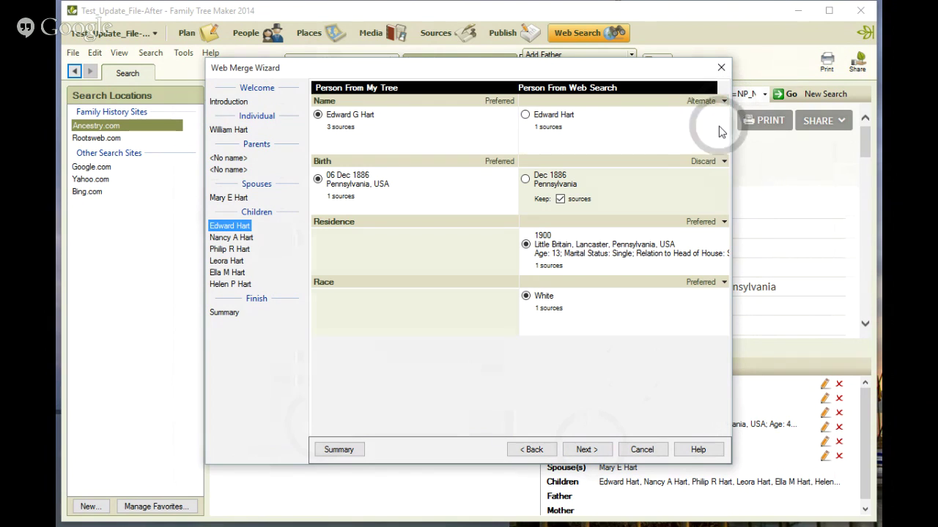
left_click(721, 164)
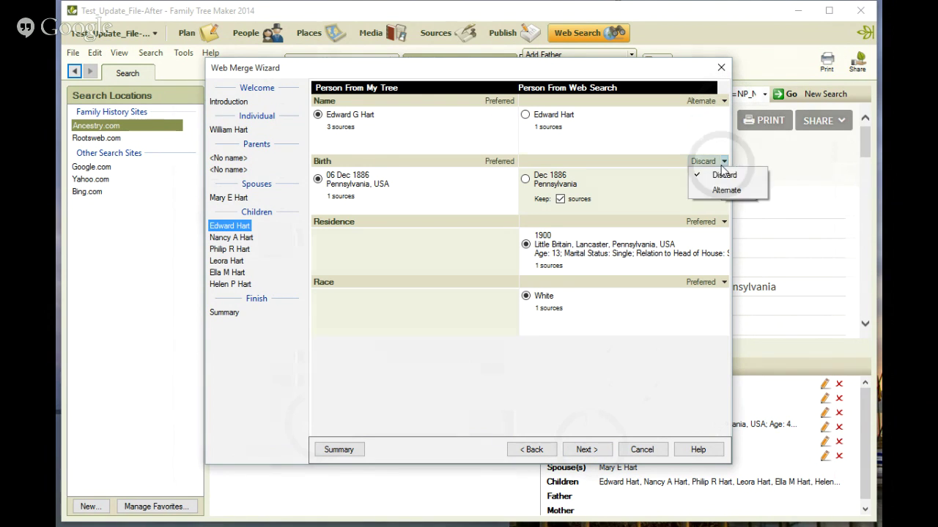
left_click(718, 192)
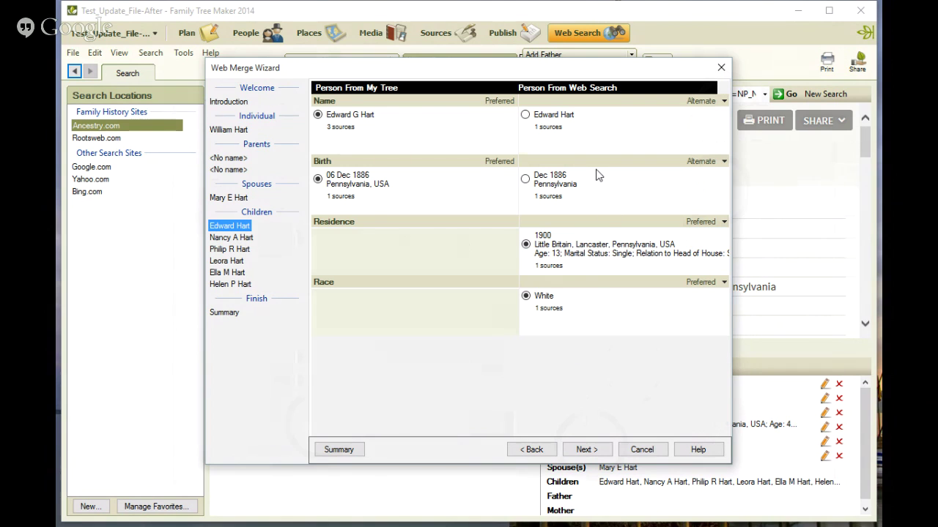
left_click(579, 448)
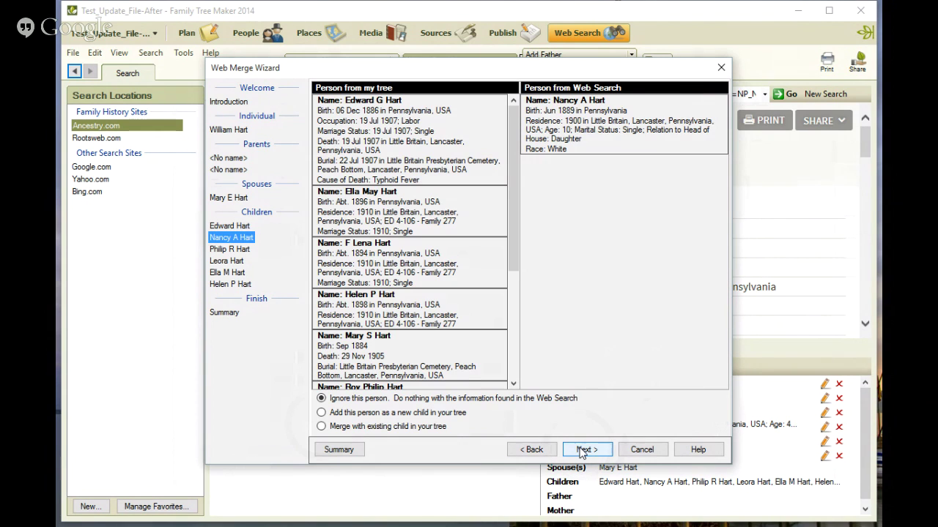
Add the second listed child from the web record as a new child in the existing family, and proceed to the third child.
left_click(321, 427)
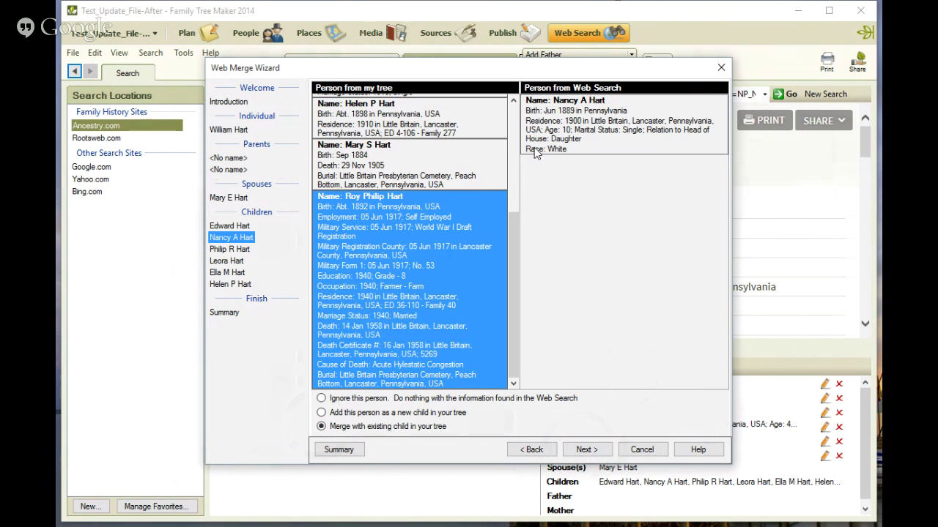
left_click(321, 413)
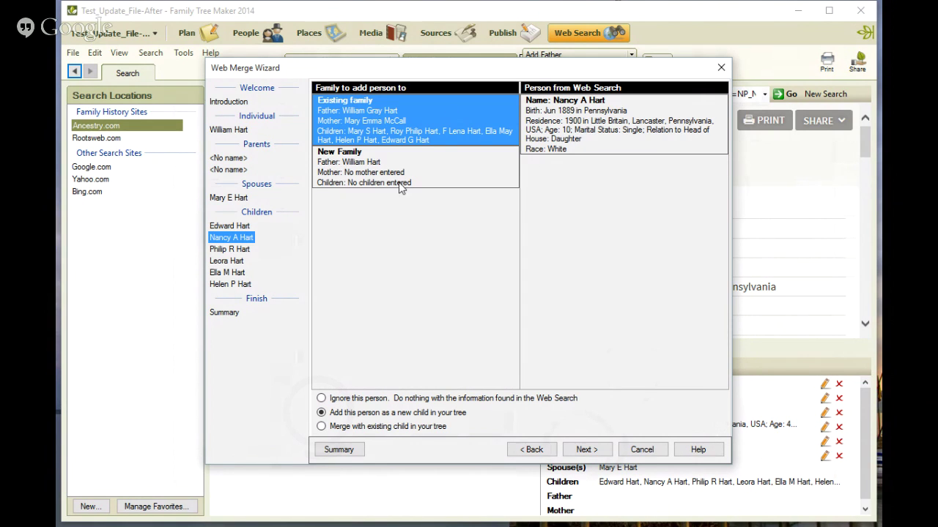
left_click(596, 452)
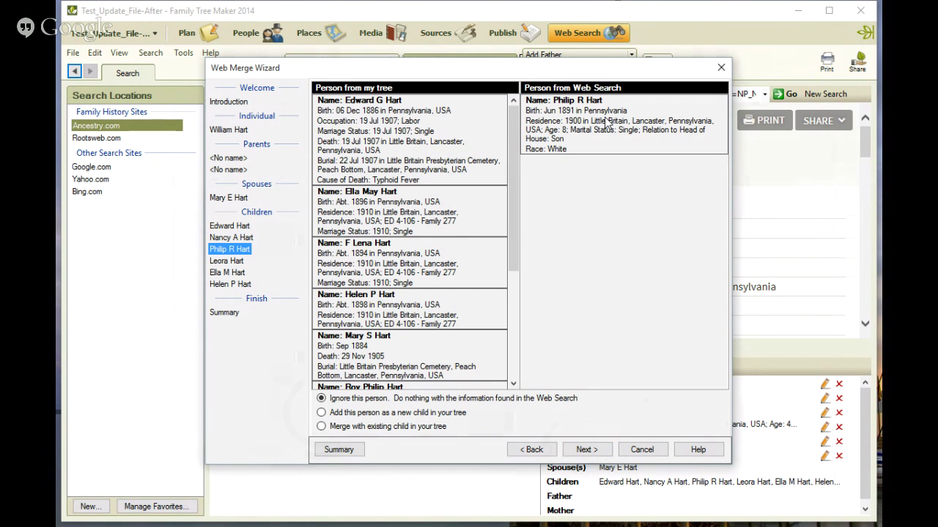
left_click(530, 450)
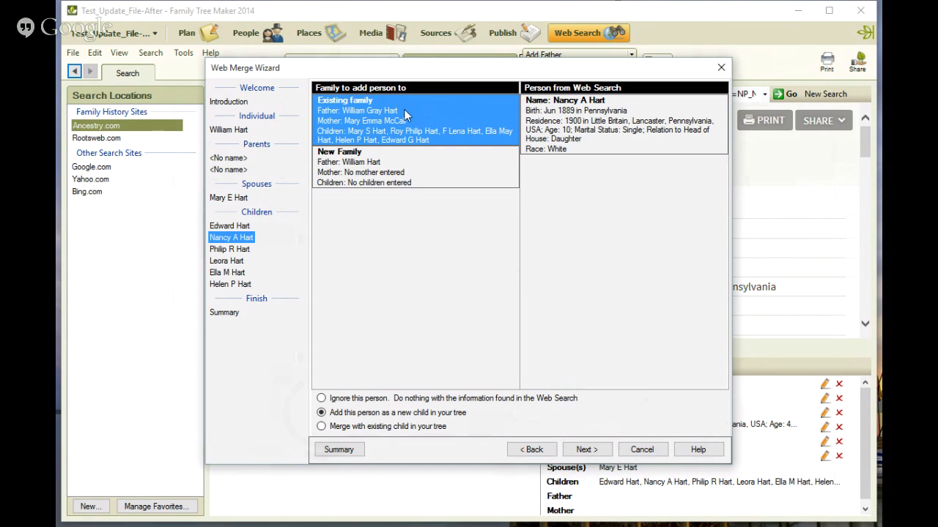
left_click(597, 450)
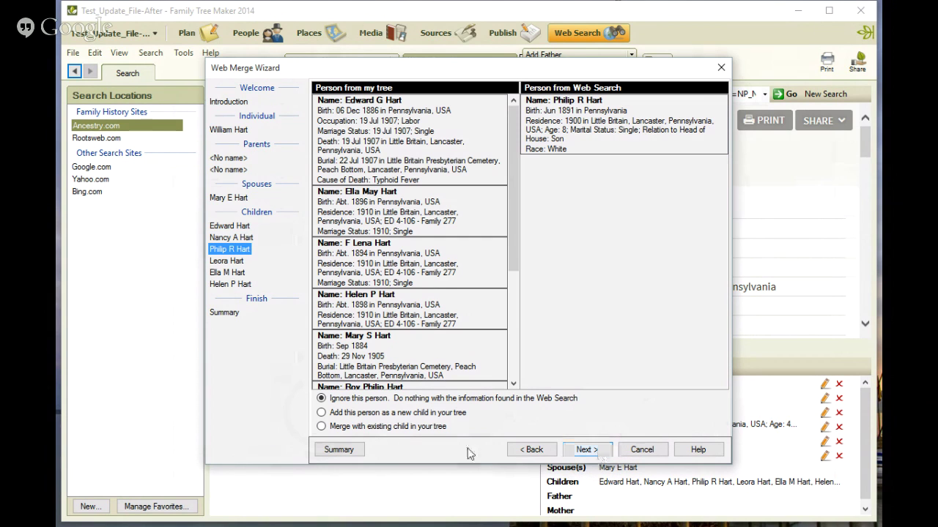
Merge the third listed child with the matching existing son, setting the web record's name to Alternate.
left_click(321, 427)
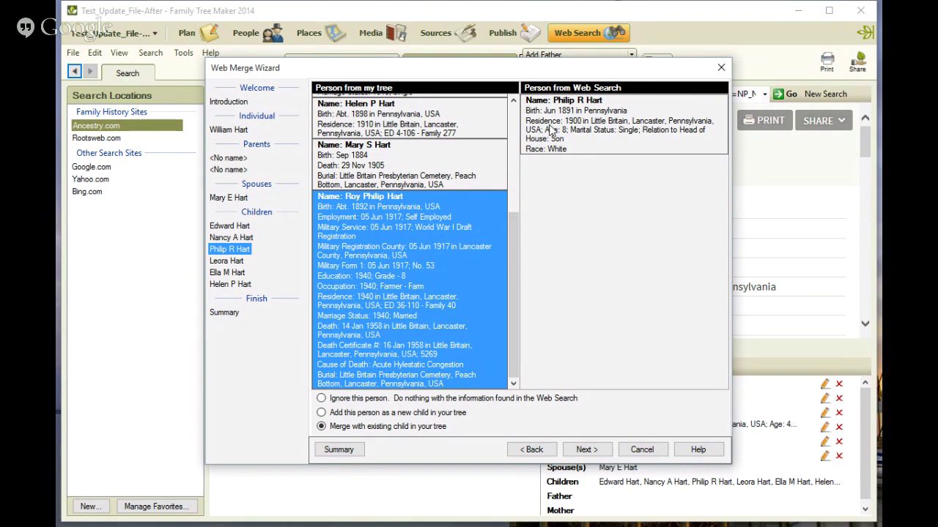
left_click(586, 449)
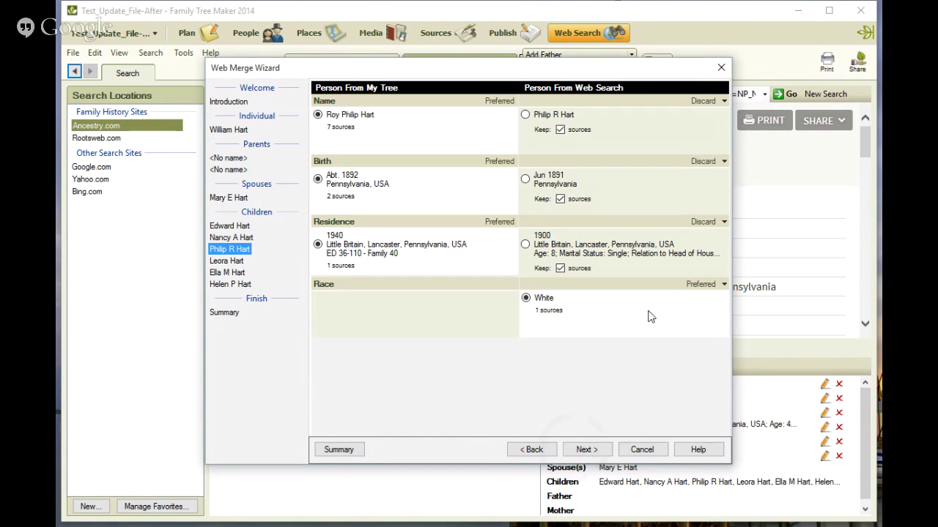
left_click(722, 100)
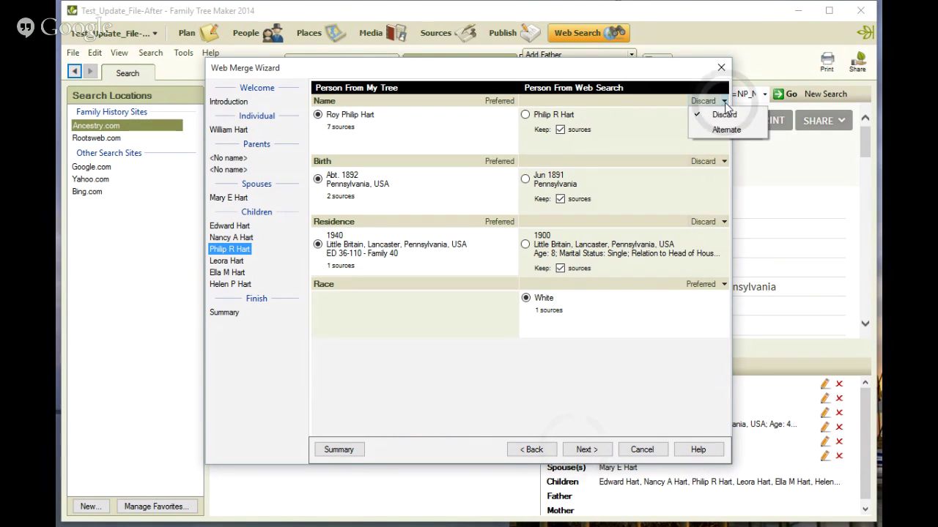
left_click(718, 130)
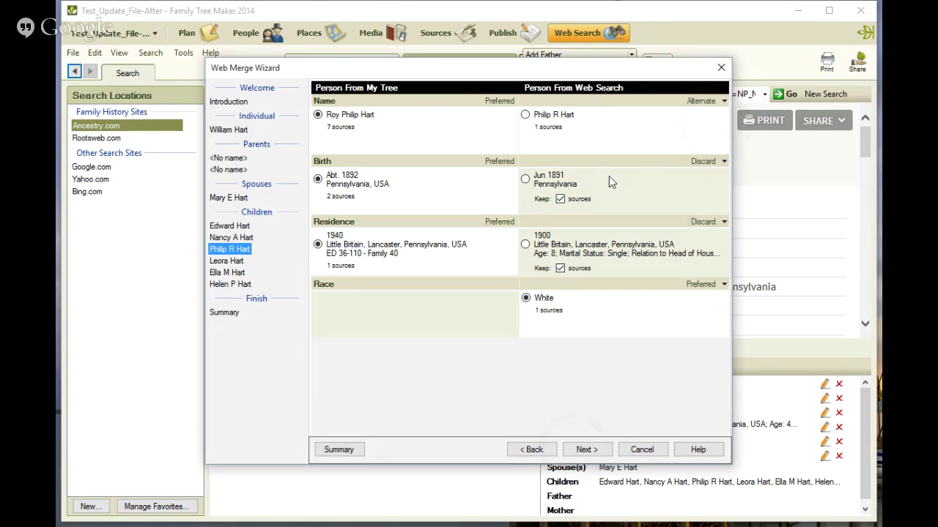
Make the web record's birth fact preferred for the third child and keep the tree's birth fact as Alternate.
left_click(725, 162)
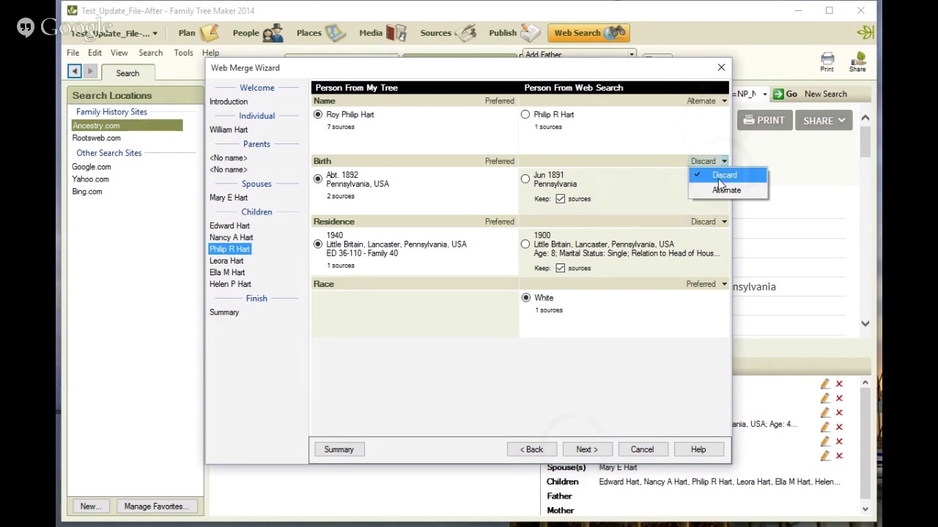
left_click(714, 191)
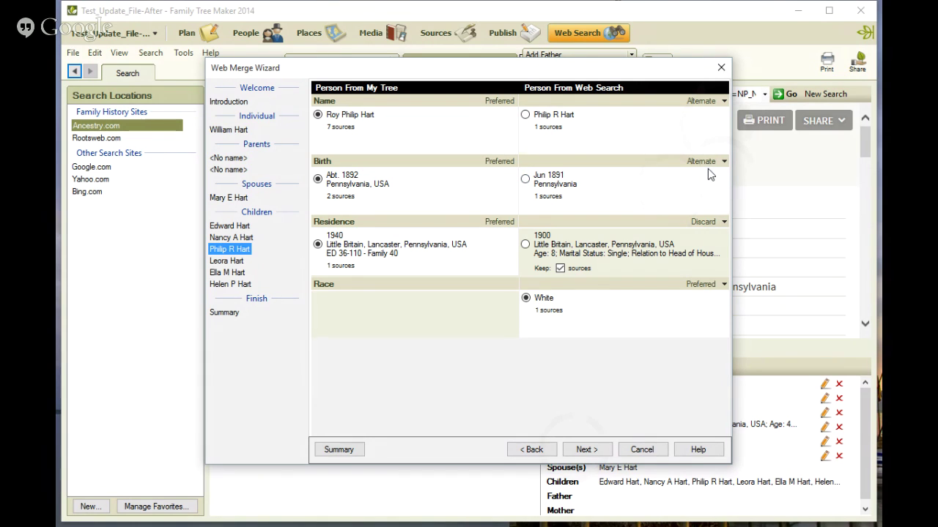
left_click(526, 180)
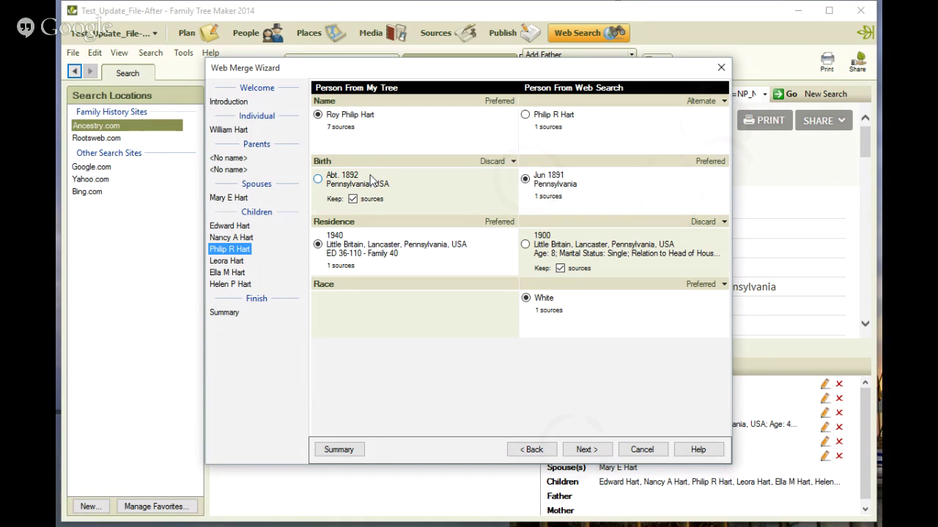
left_click(513, 162)
left_click(516, 189)
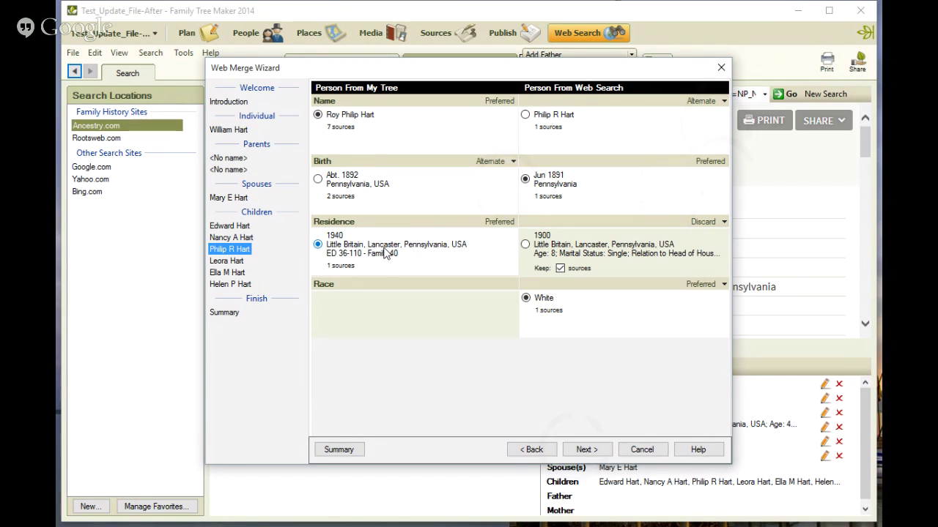
Set the third child's 1900 residence from the web record to Alternate, and proceed to the fourth child.
left_click(724, 222)
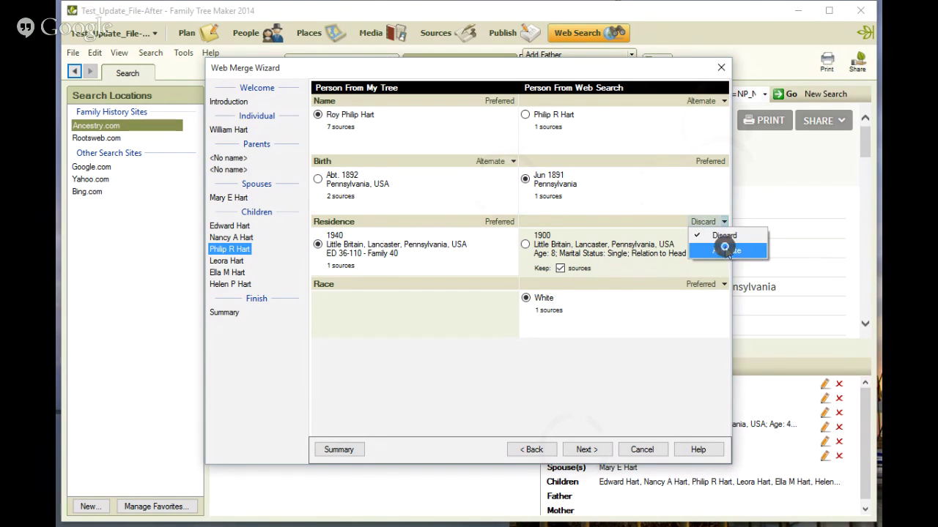
left_click(725, 249)
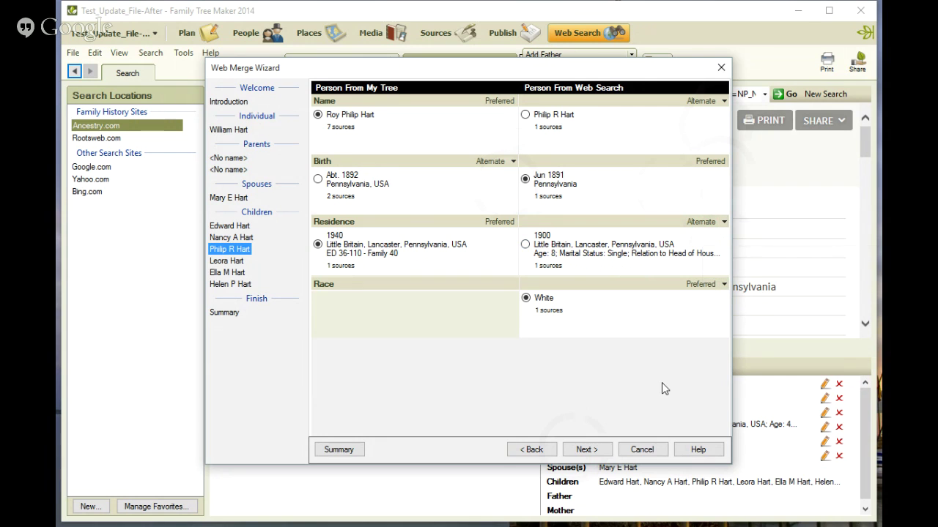
left_click(592, 451)
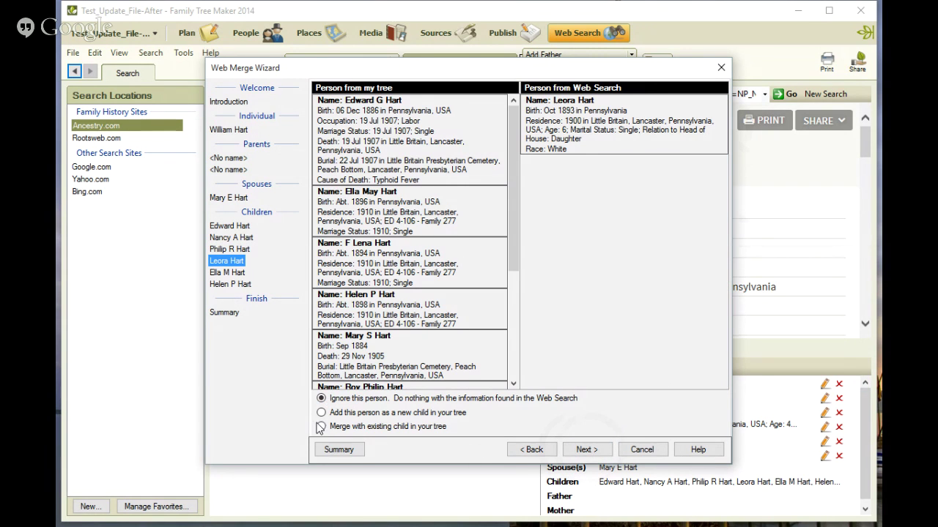
Merge the fourth listed child with the matching existing daughter, setting the web record's name, birth fact and 1900 residence to Alternate.
left_click(322, 426)
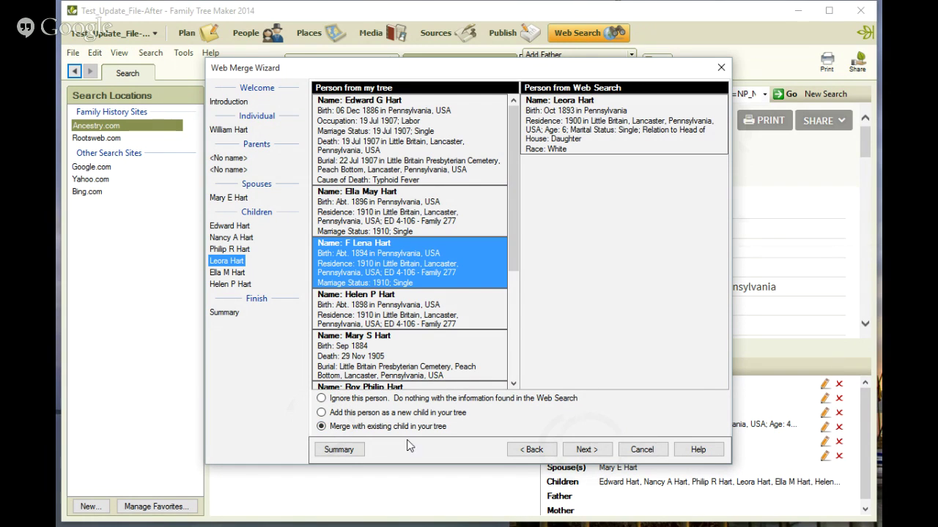
left_click(586, 449)
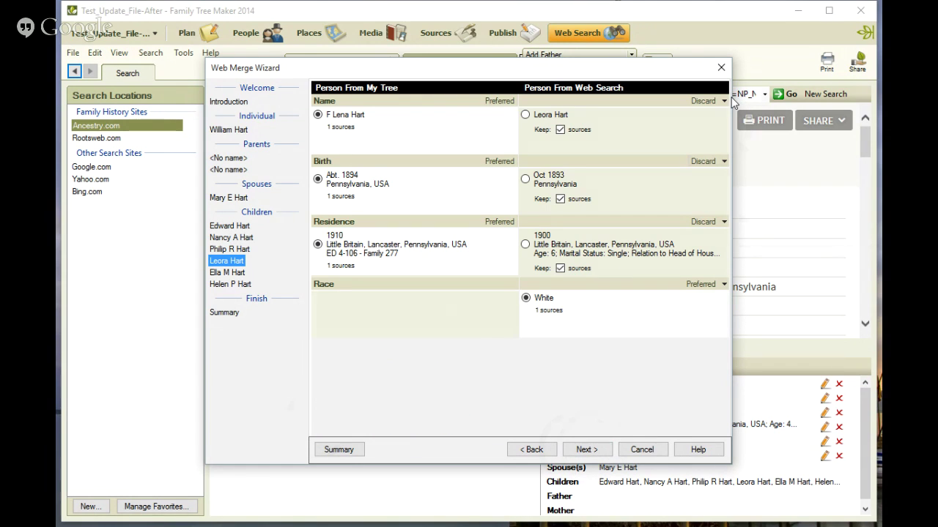
left_click(725, 101)
left_click(719, 130)
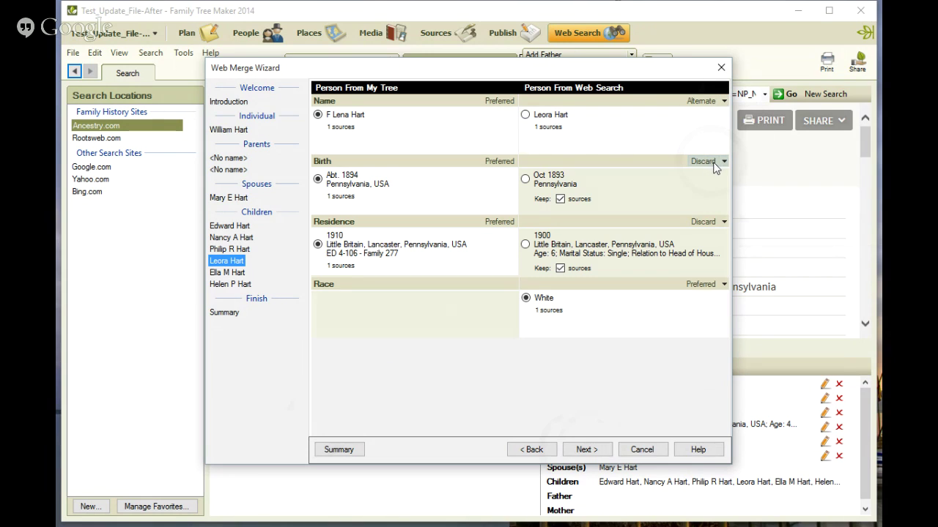
left_click(724, 162)
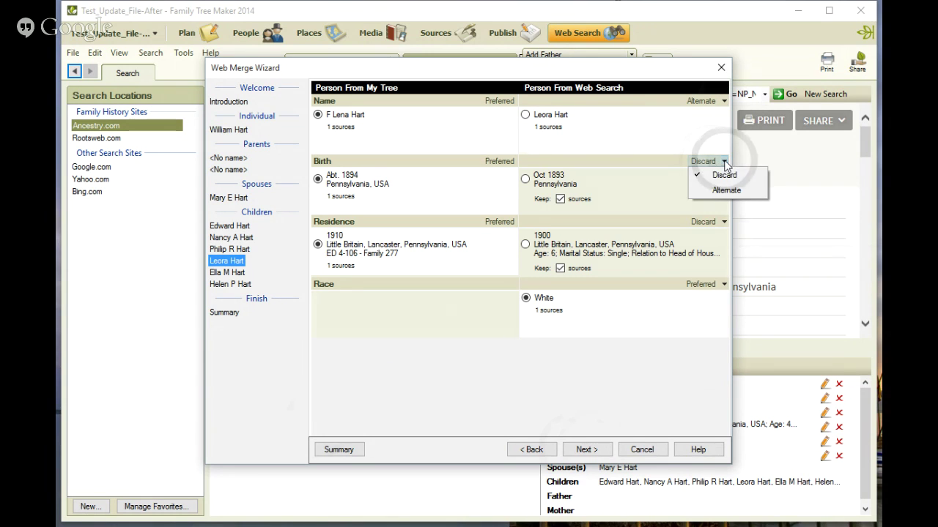
left_click(712, 190)
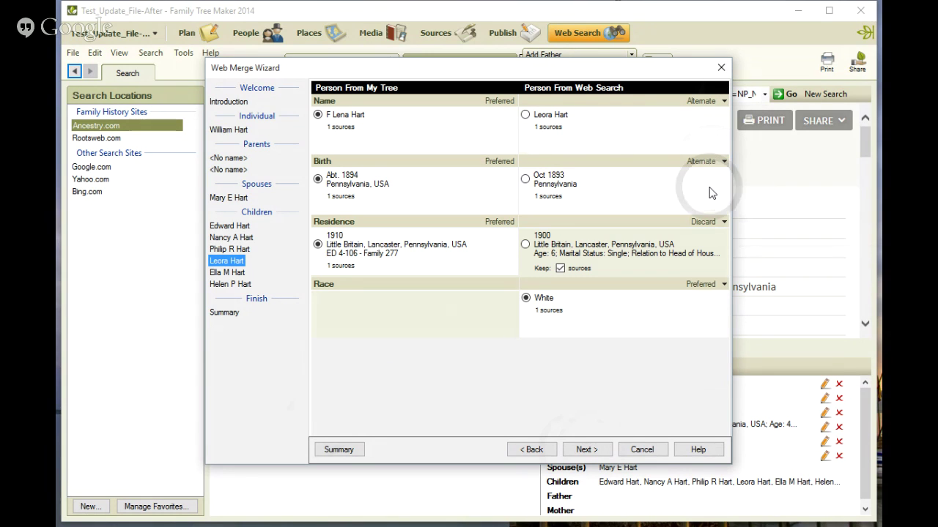
left_click(724, 223)
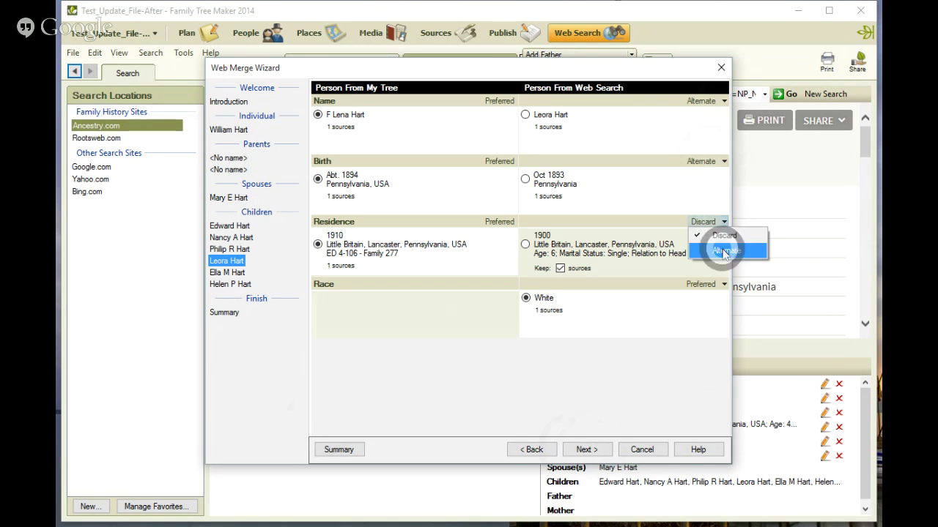
left_click(720, 248)
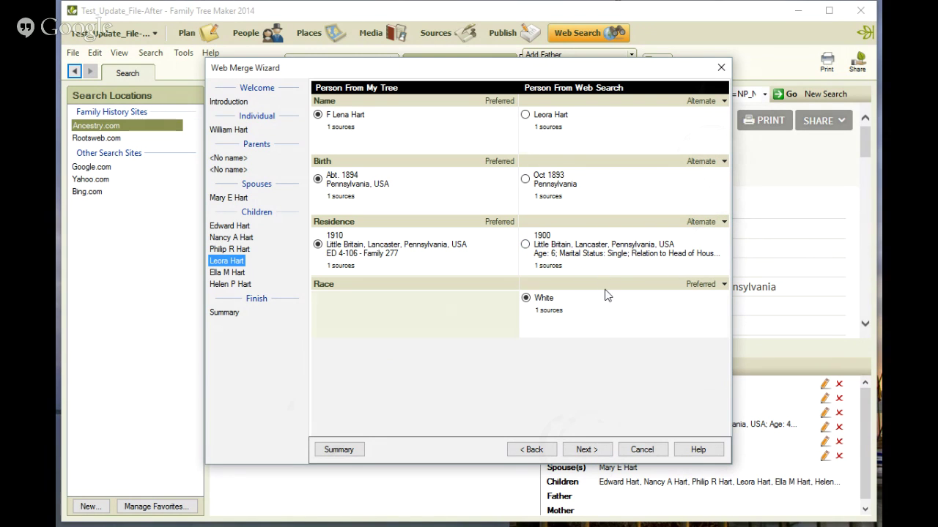
left_click(586, 449)
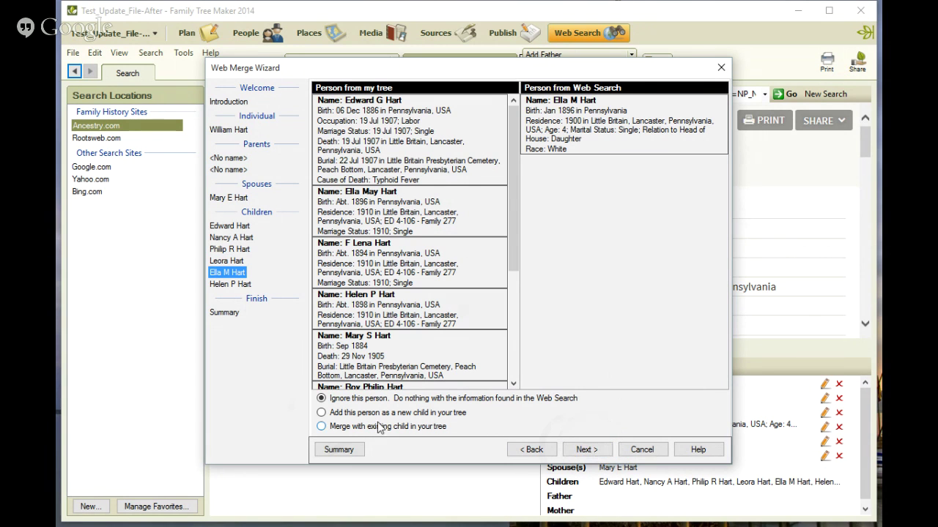
Merge the fifth listed child with the matching existing daughter, setting the web record's name, birth fact and 1900 residence to Alternate.
left_click(322, 426)
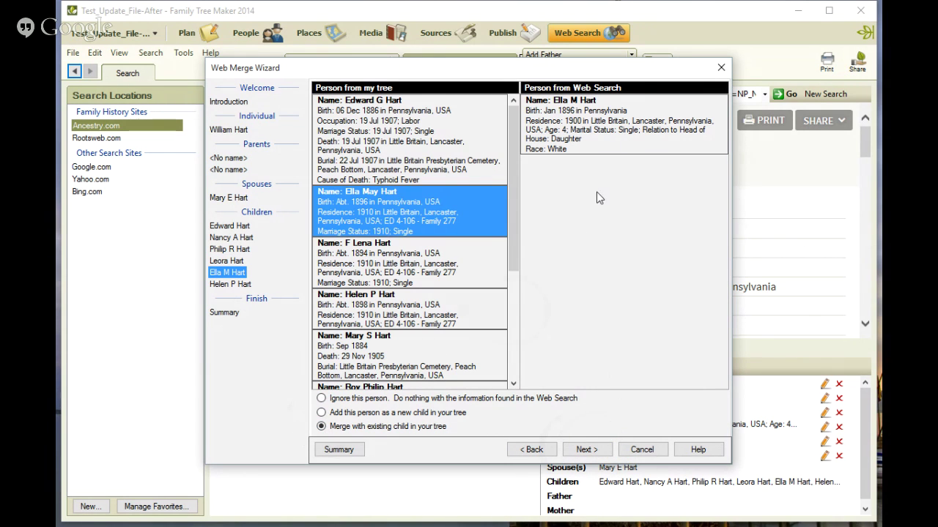
left_click(585, 450)
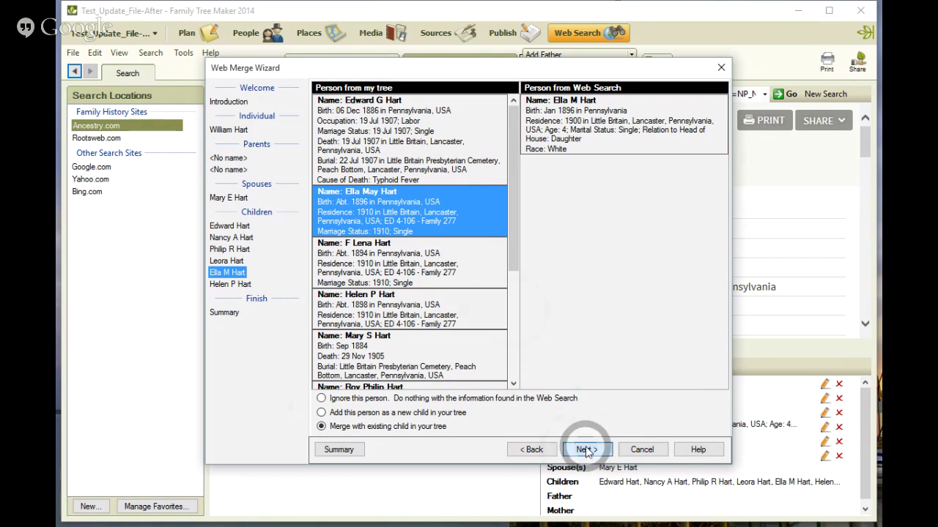
left_click(724, 100)
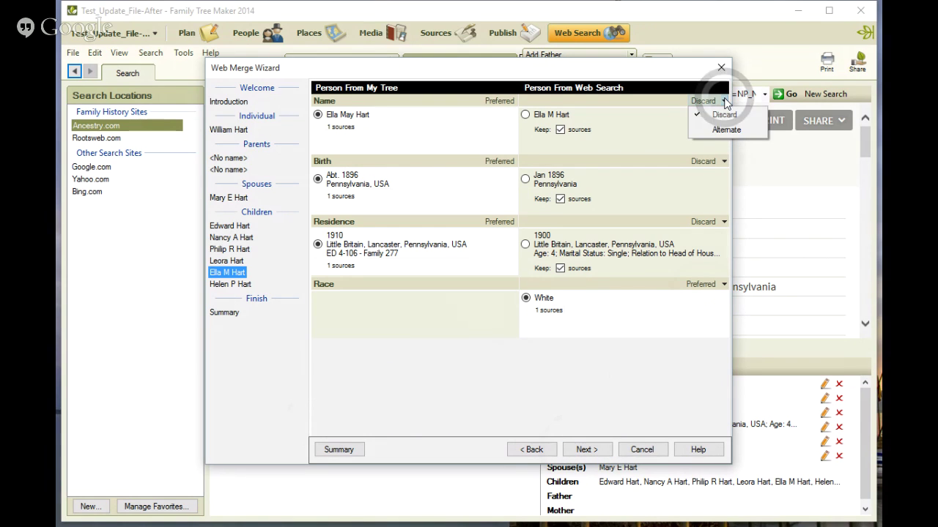
left_click(725, 130)
left_click(724, 161)
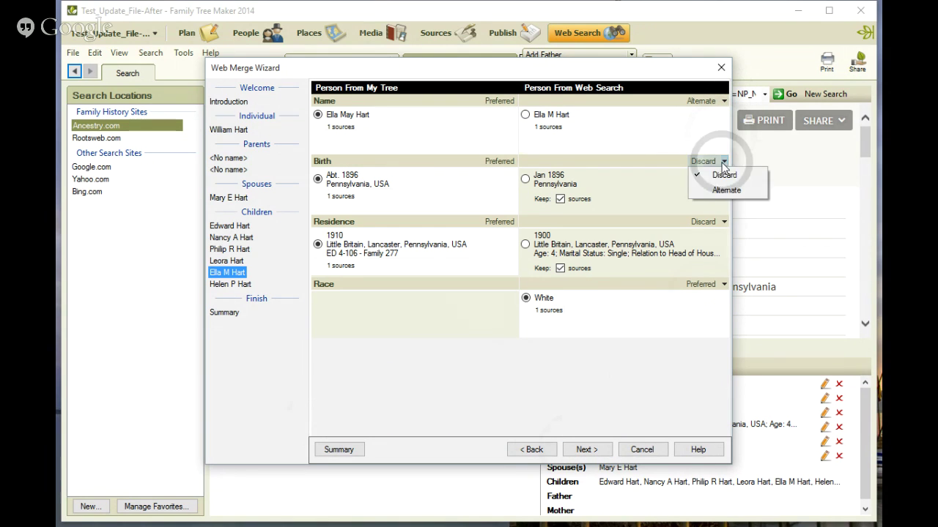
left_click(726, 190)
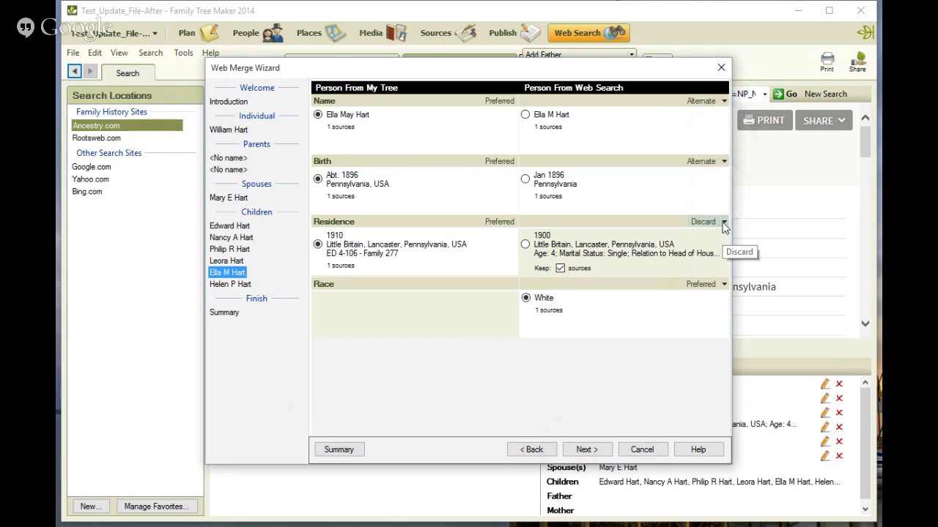
left_click(723, 221)
left_click(724, 251)
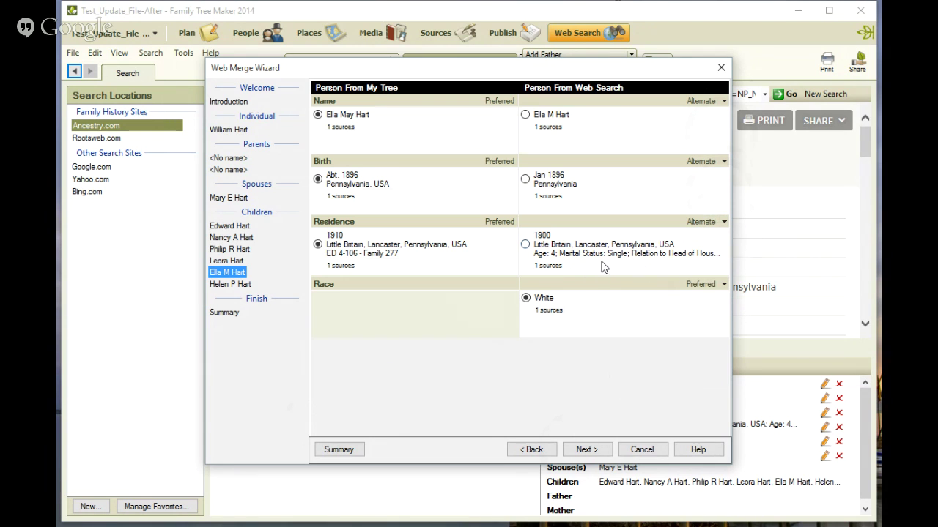
Make the fifth child's web birth fact preferred, keep the tree's birth fact as Alternate, and proceed to the last child.
left_click(525, 179)
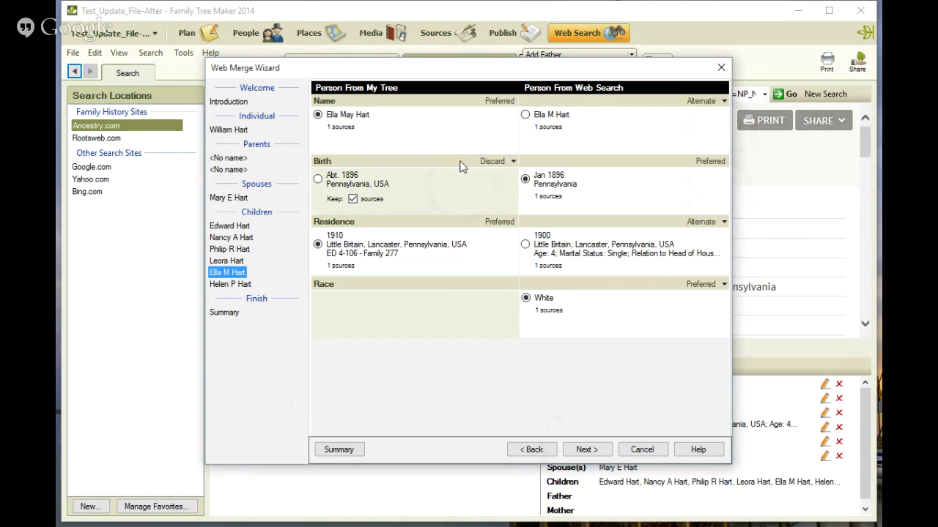
left_click(512, 160)
left_click(502, 189)
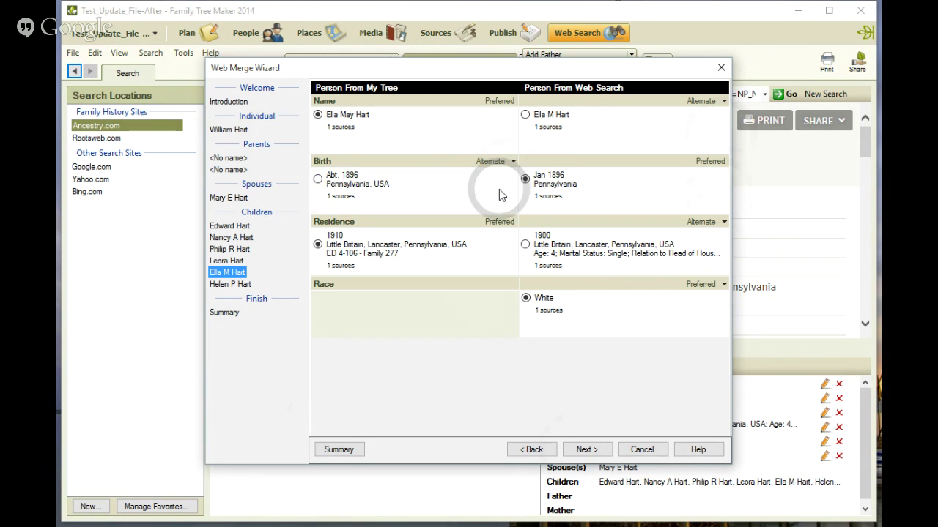
left_click(599, 449)
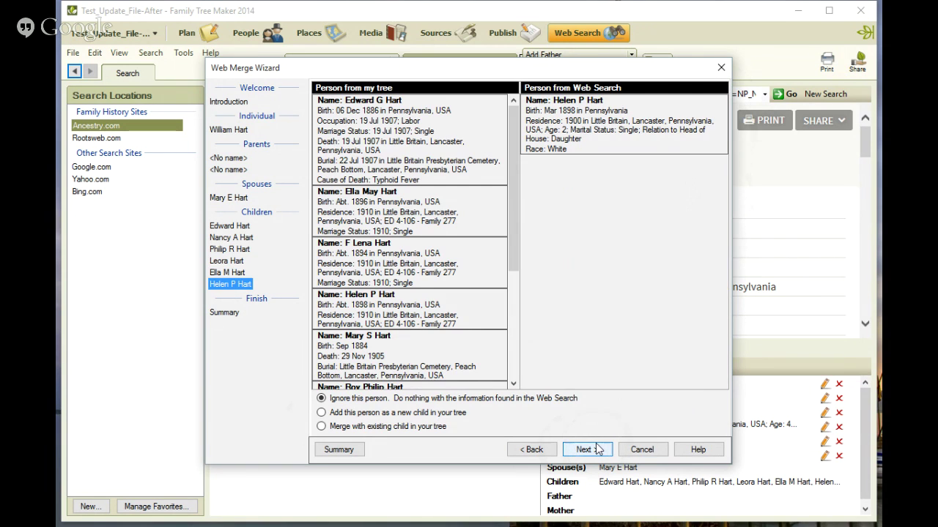
Merge the last listed child with the matching existing daughter, setting the web name, birth fact and 1900 residence to Alternate, and proceed past the summary.
left_click(321, 426)
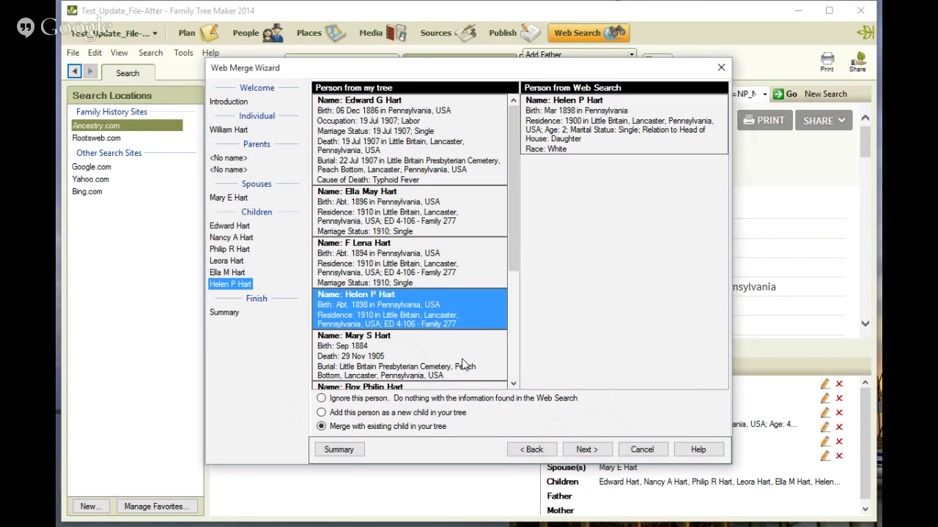
left_click(586, 449)
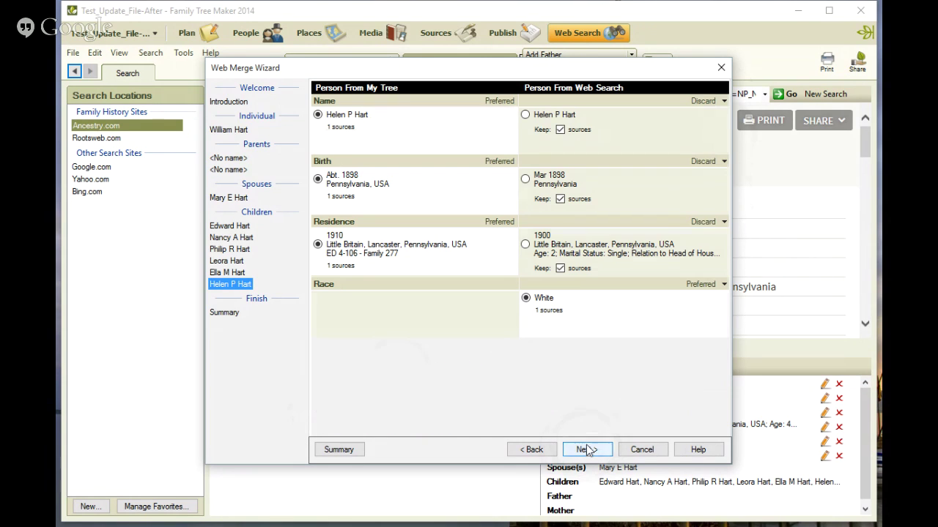
left_click(723, 101)
left_click(724, 129)
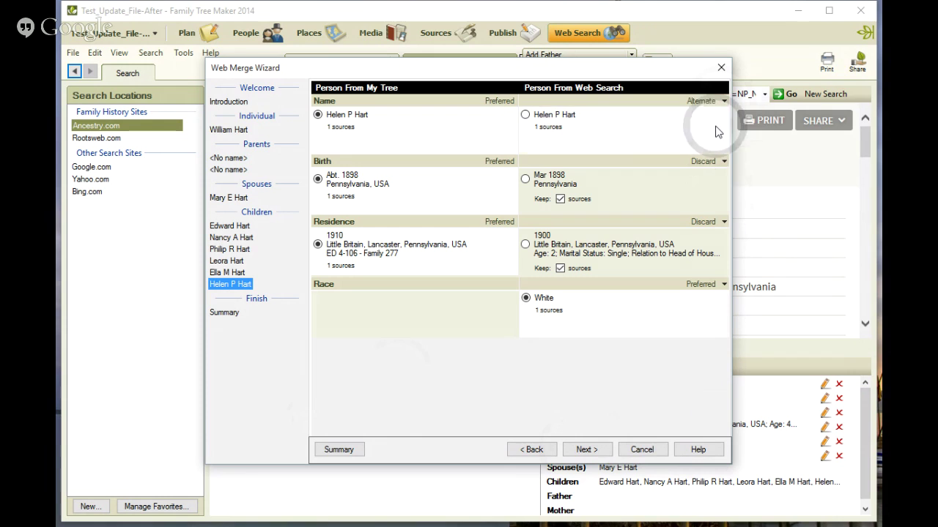
left_click(724, 162)
left_click(720, 191)
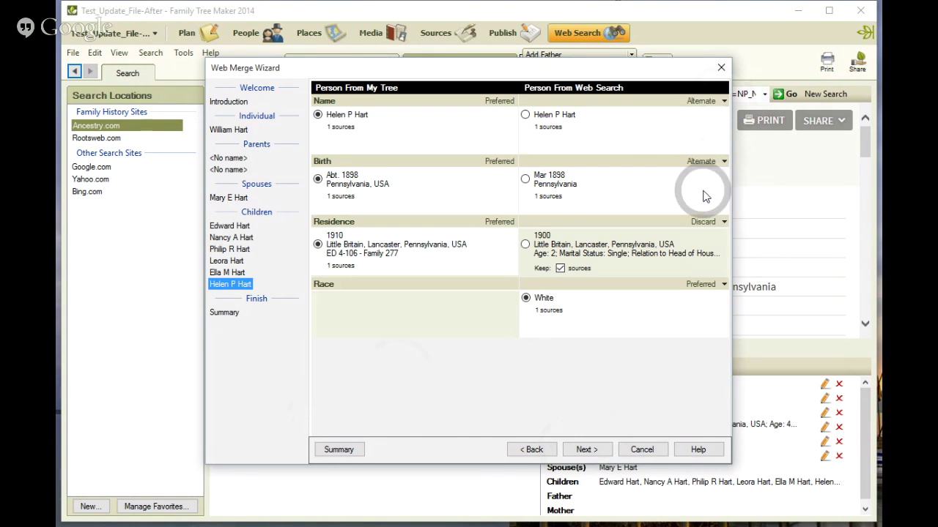
left_click(723, 222)
left_click(719, 252)
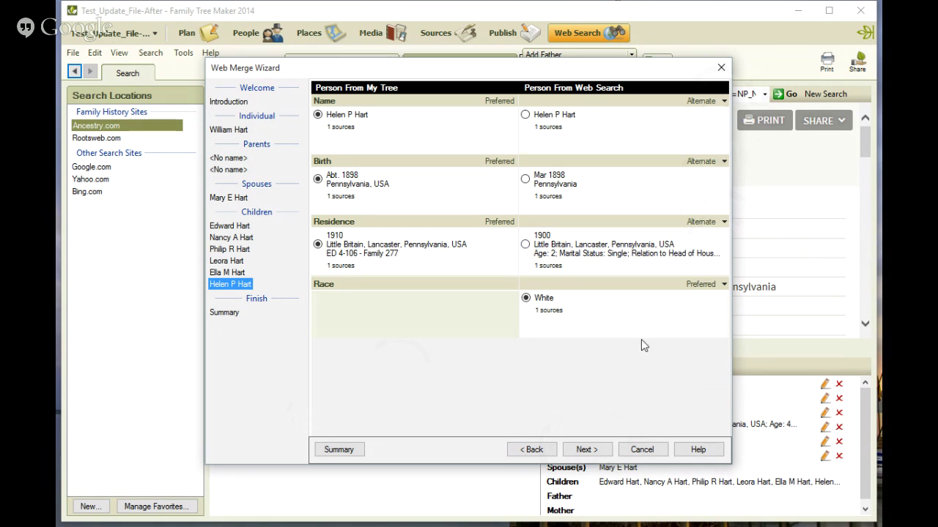
left_click(583, 450)
left_click(582, 449)
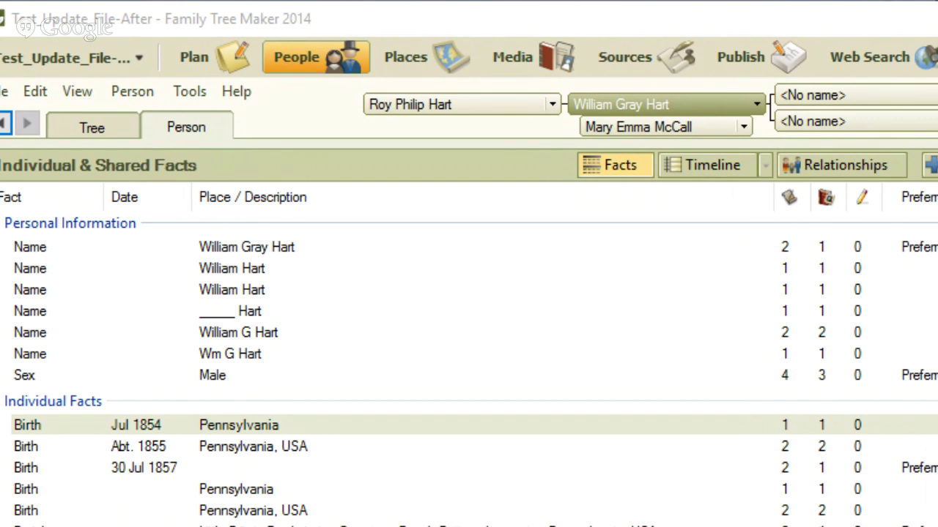
Copy the source citation of the second of the father's two identical name facts onto the first one.
left_click(226, 268)
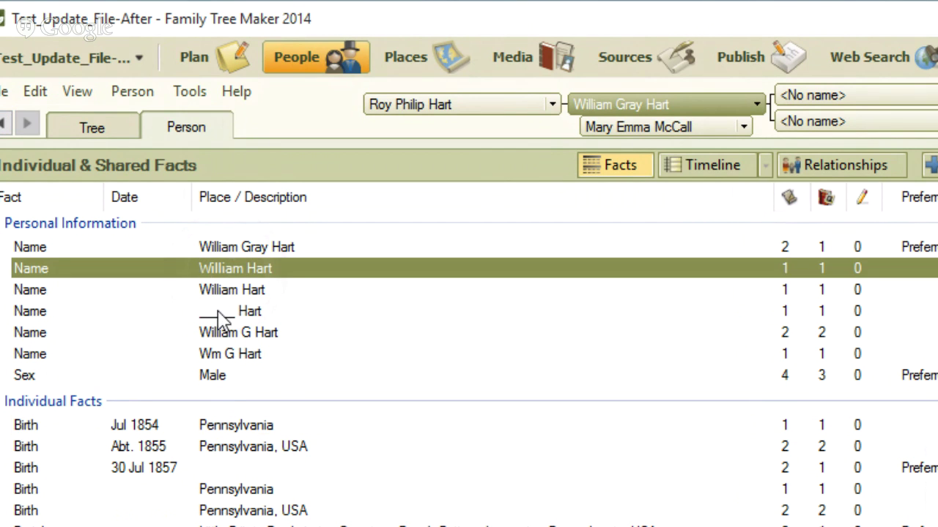
left_click(230, 297)
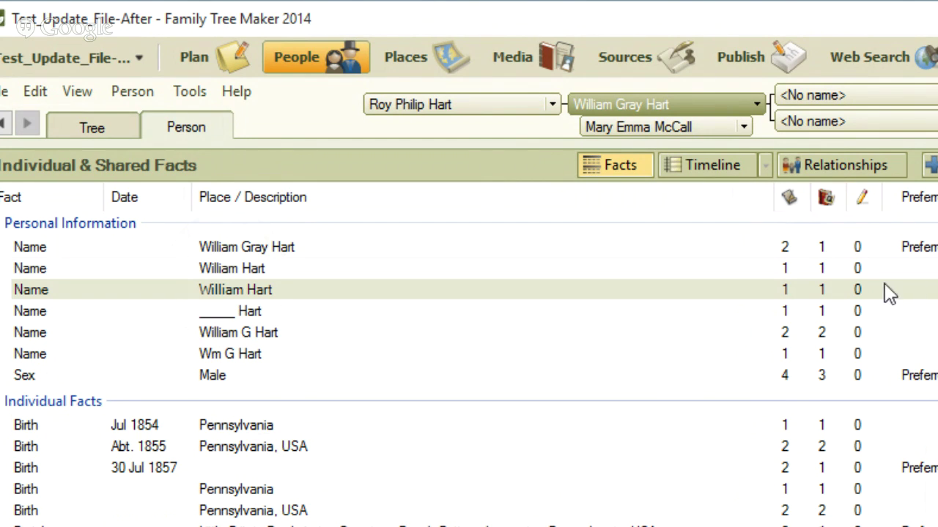
left_click(866, 270)
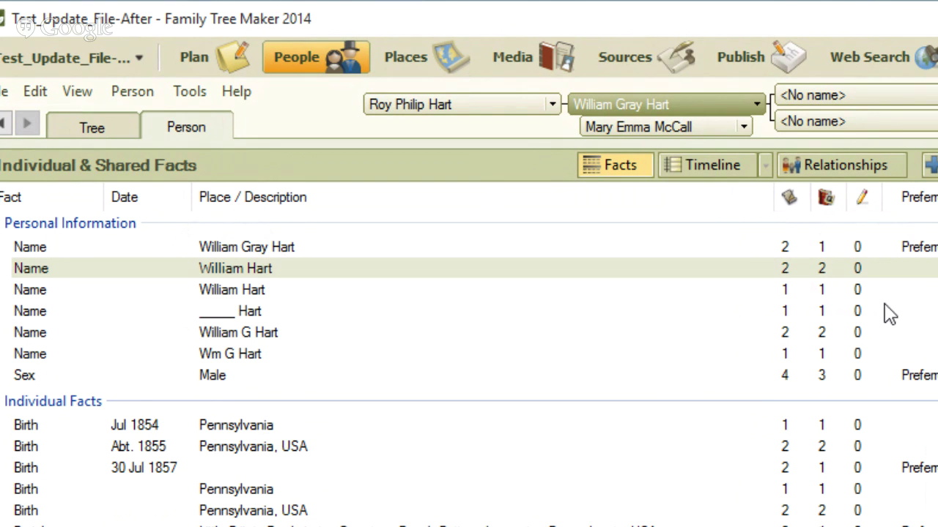
Delete the second of the two identical name facts from the father's personal information.
left_click(864, 289)
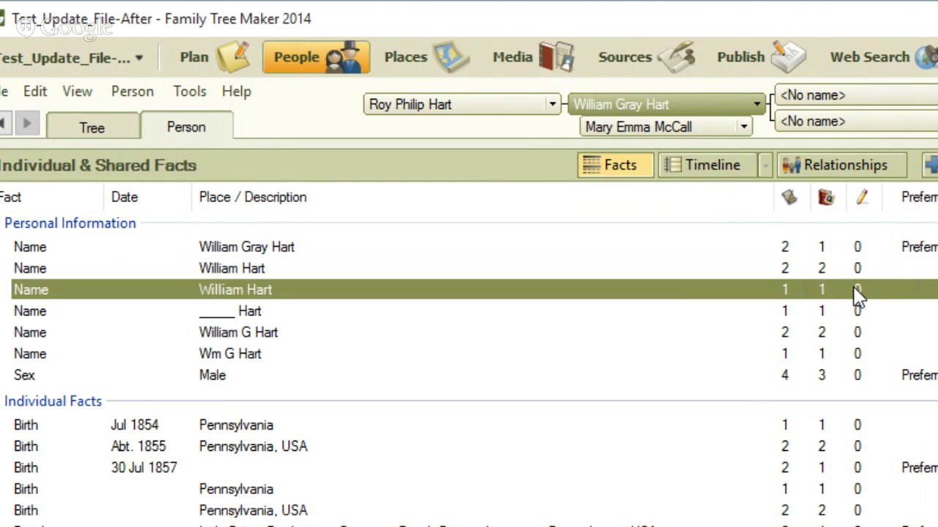
right_click(858, 293)
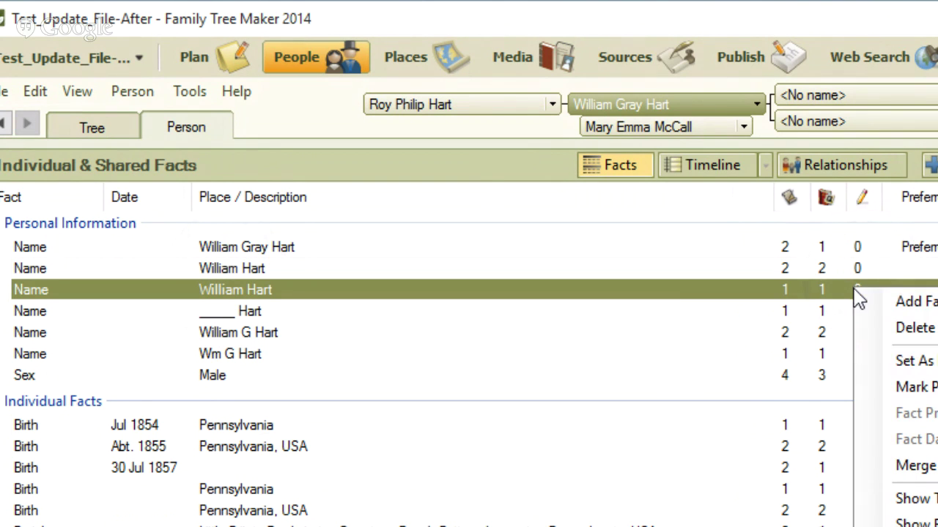
left_click(891, 336)
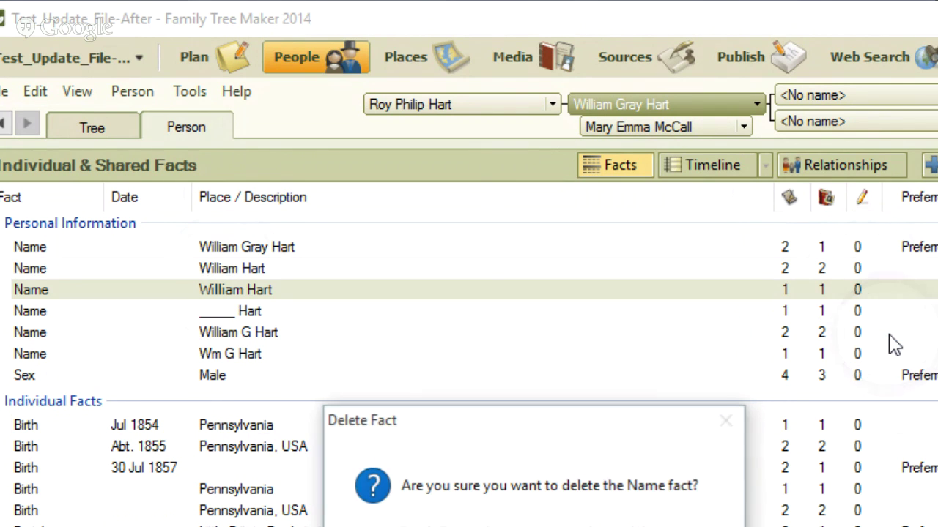
key("Return")
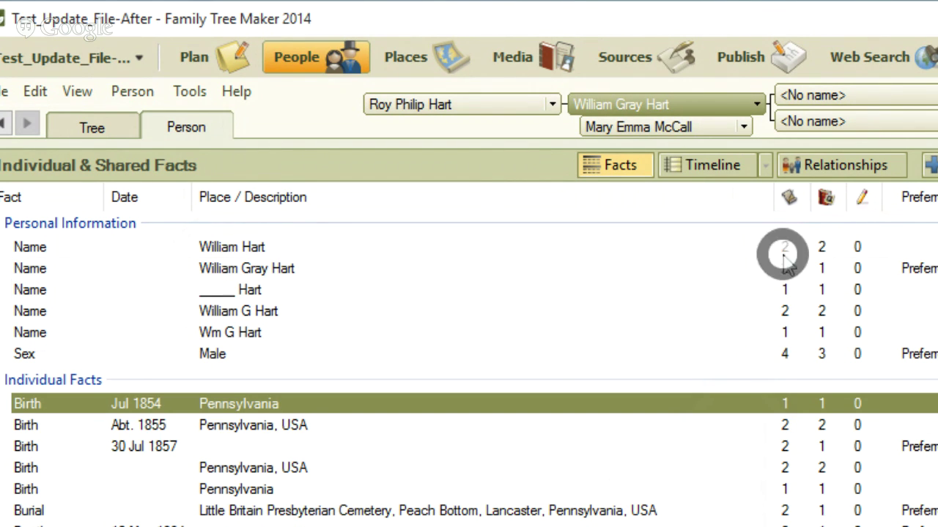
Review the sources of the father's remaining name facts and of his three dated birth facts.
left_click(783, 248)
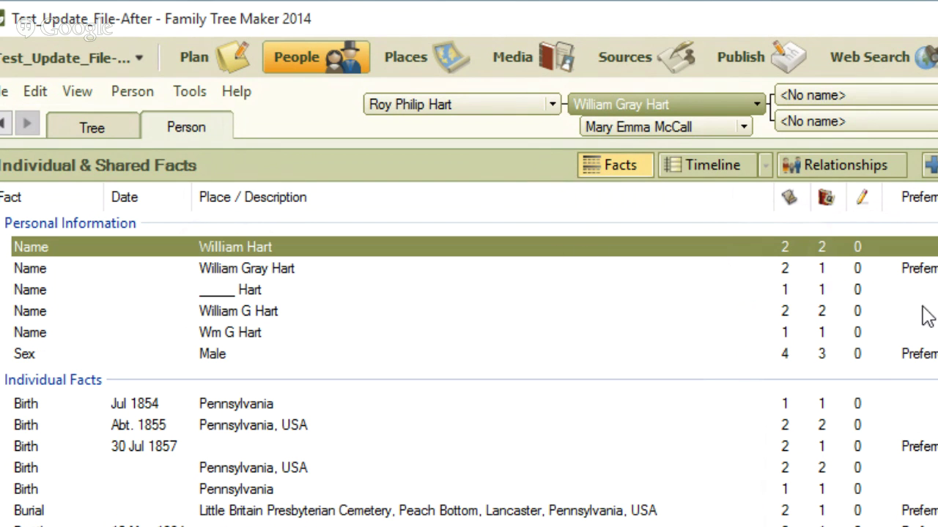
left_click(856, 269)
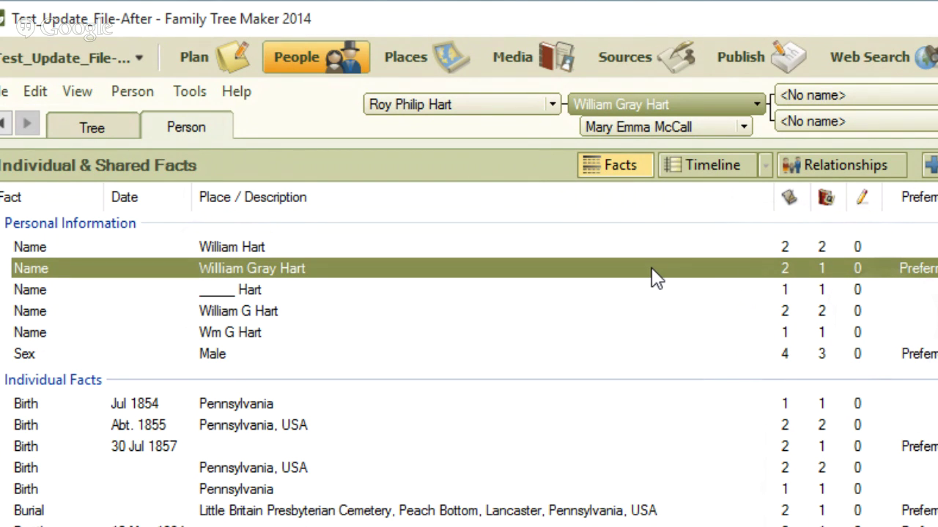
left_click(833, 286)
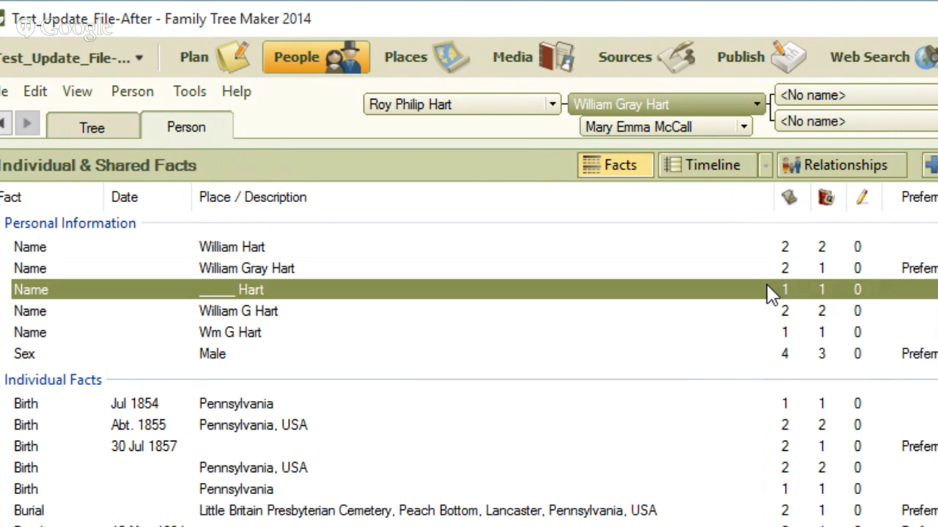
left_click(778, 309)
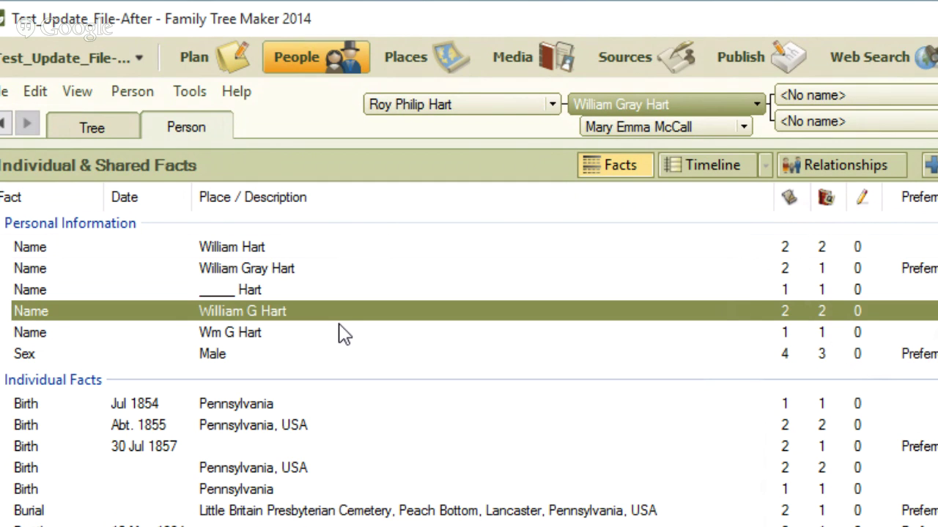
left_click(256, 408)
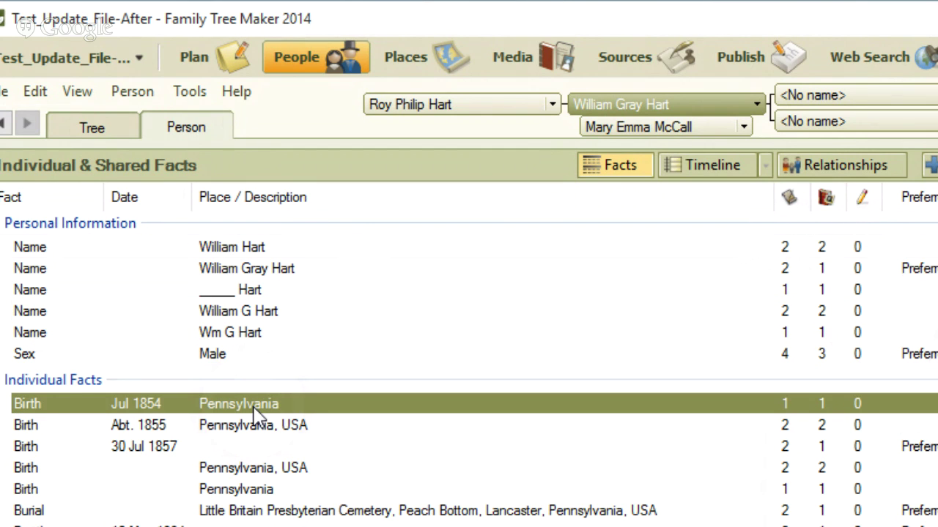
left_click(243, 428)
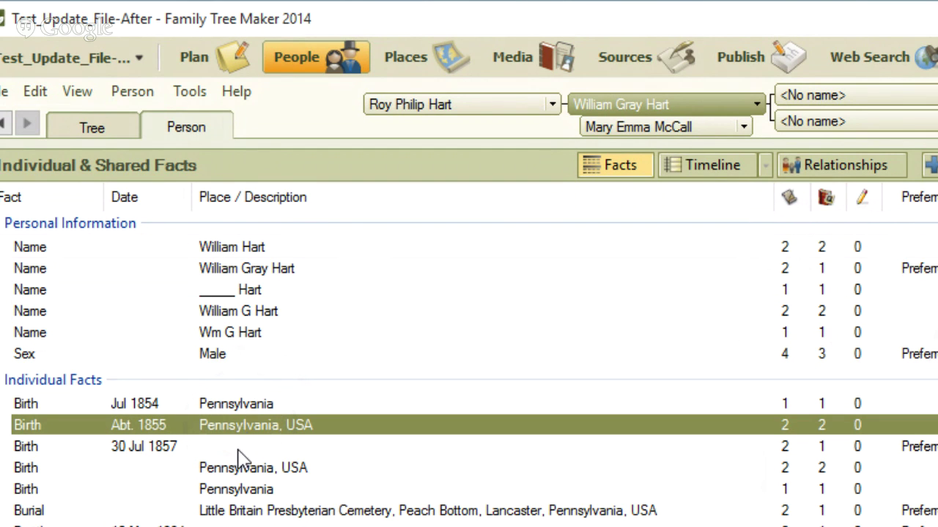
left_click(239, 454)
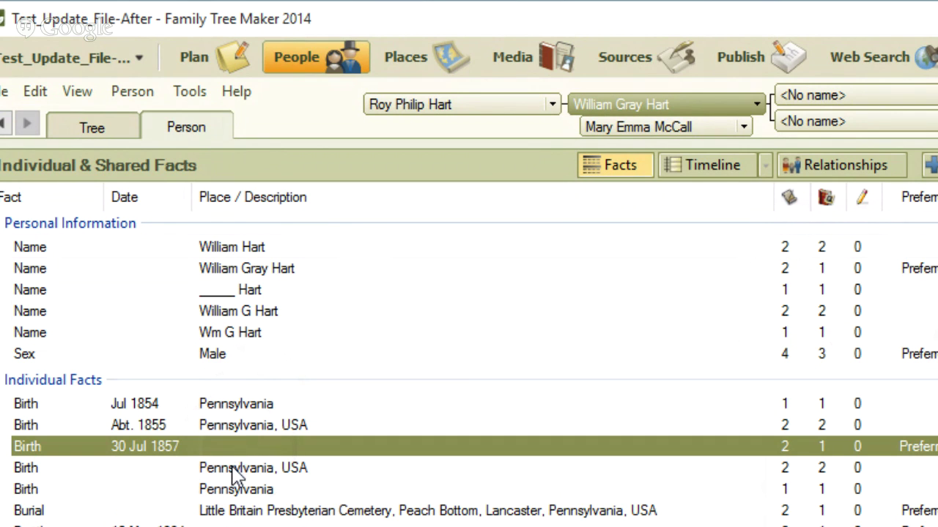
Copy the source citation of the undated "Pennsylvania" birth fact onto the undated "Pennsylvania, USA" birth fact.
left_click(232, 469)
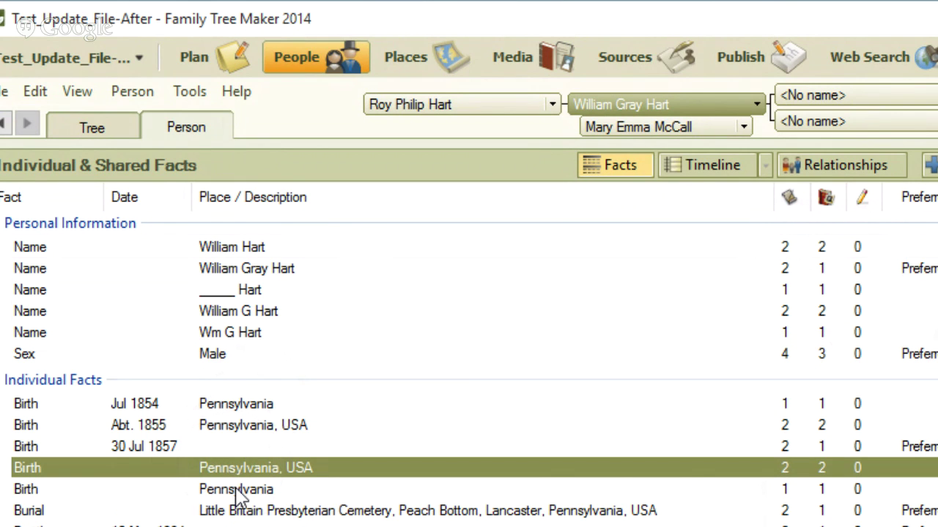
left_click(239, 491)
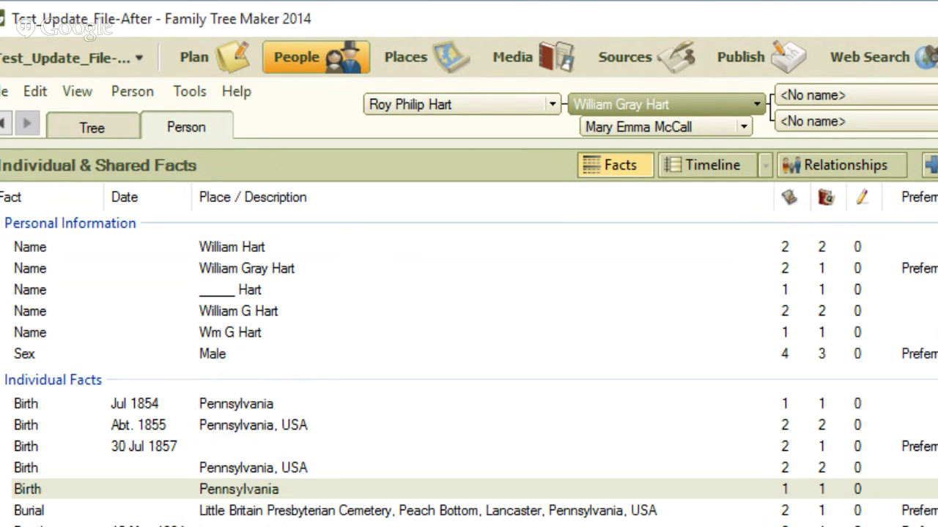
left_click(872, 467)
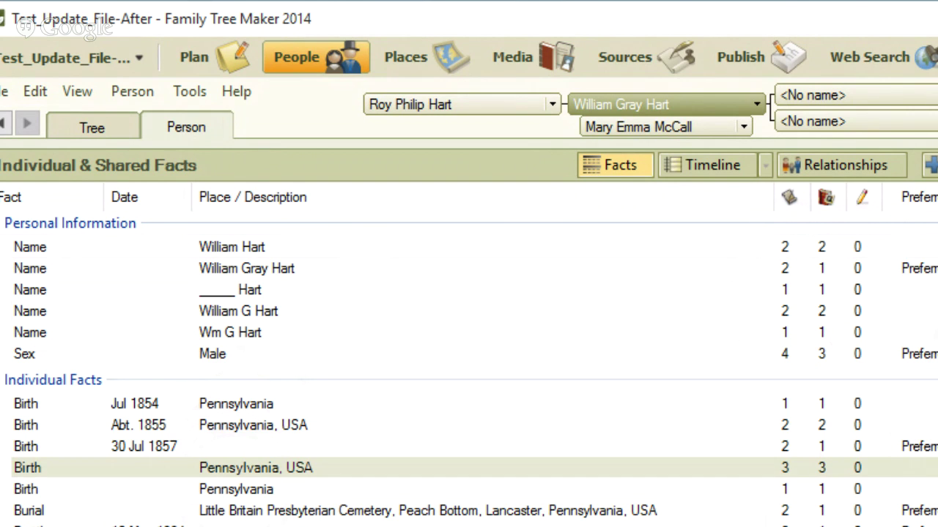
Delete the undated "Pennsylvania" birth fact and select the undated "Pennsylvania, USA" birth fact.
left_click(850, 489)
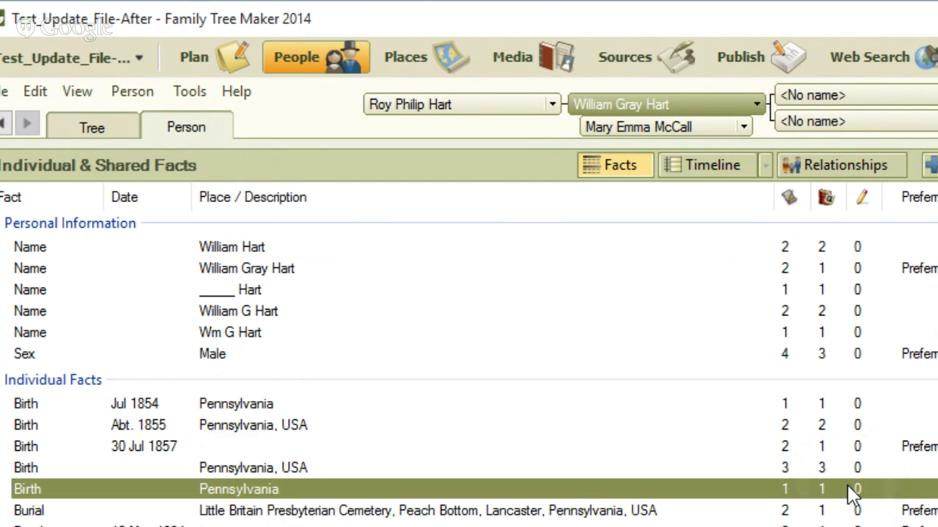
right_click(852, 495)
left_click(875, 520)
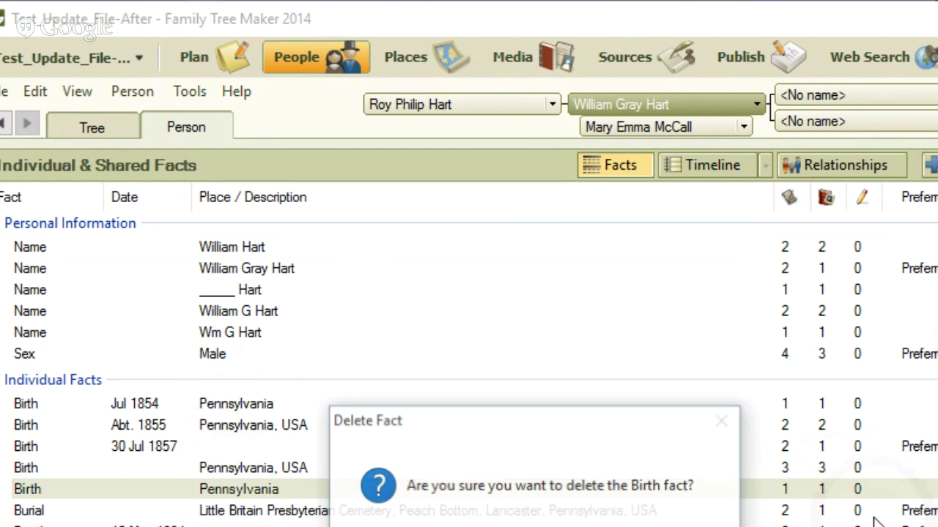
left_click(576, 523)
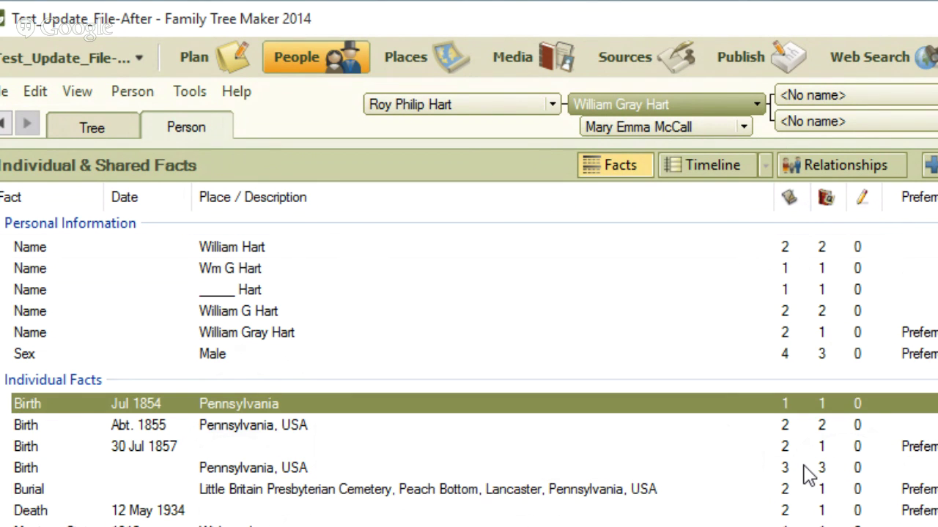
left_click(806, 473)
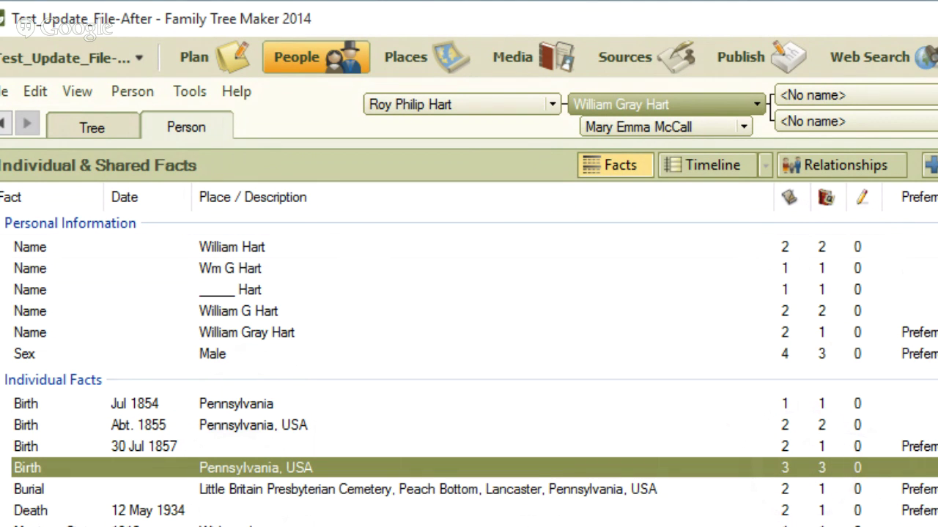